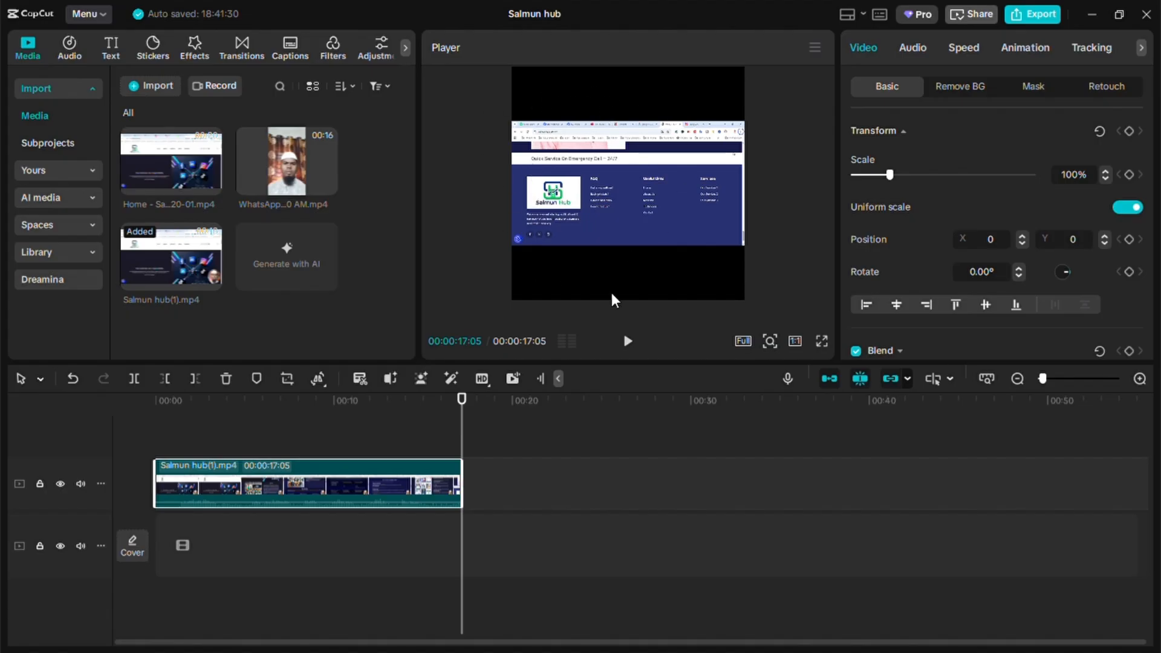
- Preview the opening seconds of the Salmun hub(1).mp4 clip
click(629, 341)
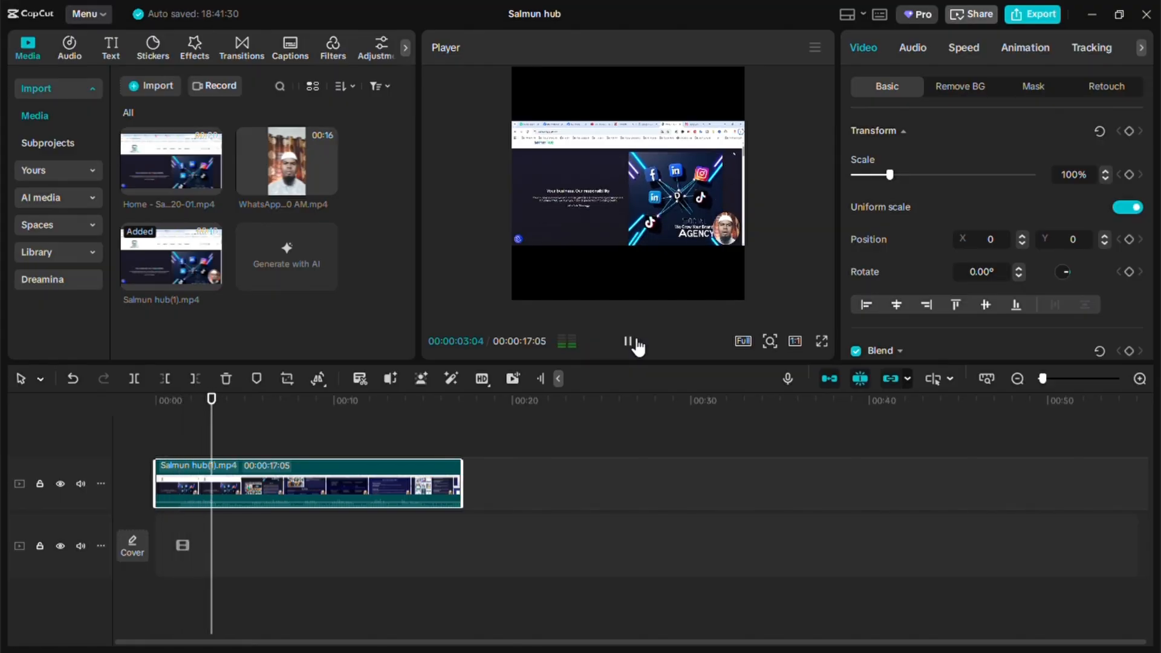
click(635, 344)
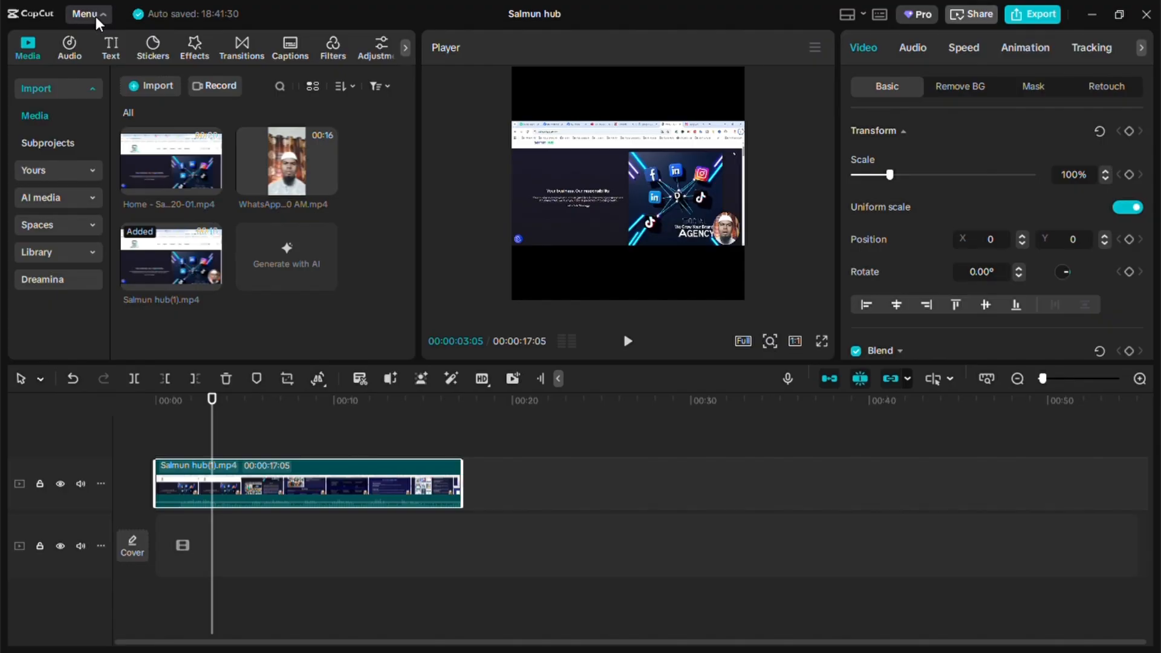
click(226, 36)
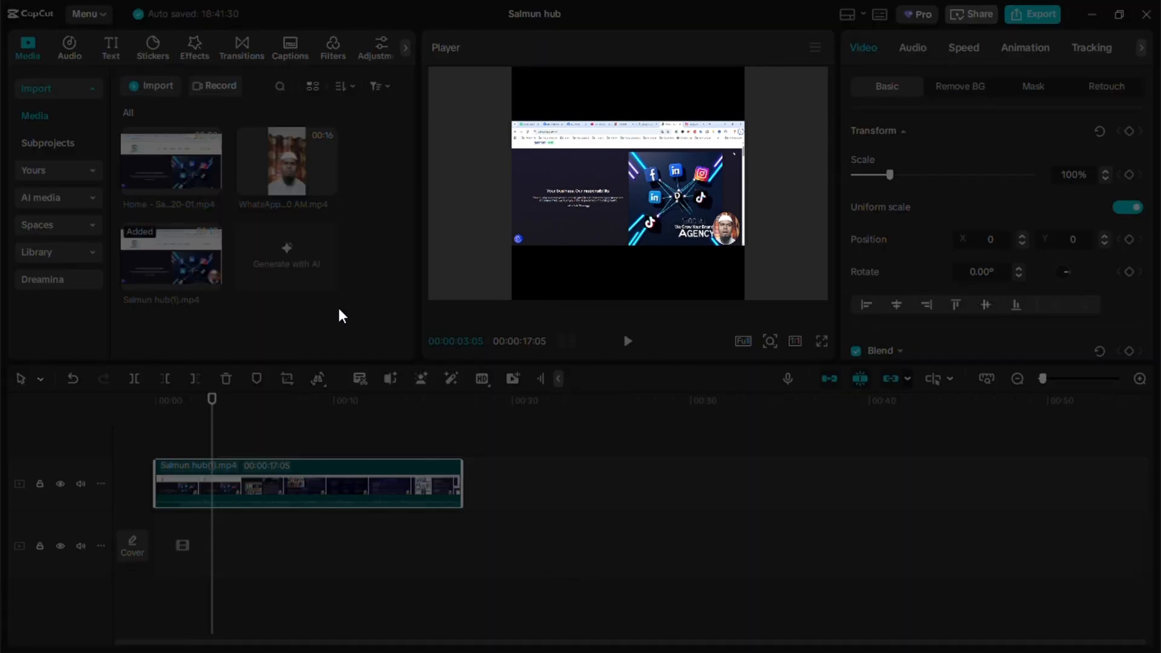
click(638, 392)
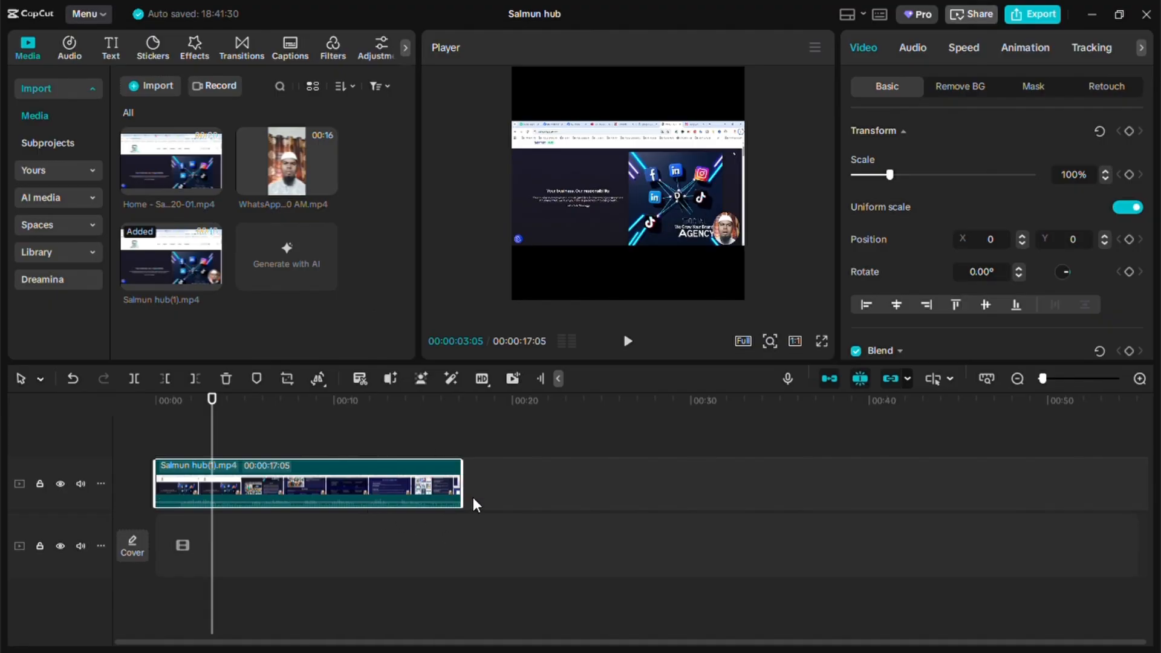
- Add the imported WhatsApp video to the timeline and place it directly after the Salmun hub(1).mp4 clip on the same track
mouse_move(266, 149)
drag(288, 163, 207, 506)
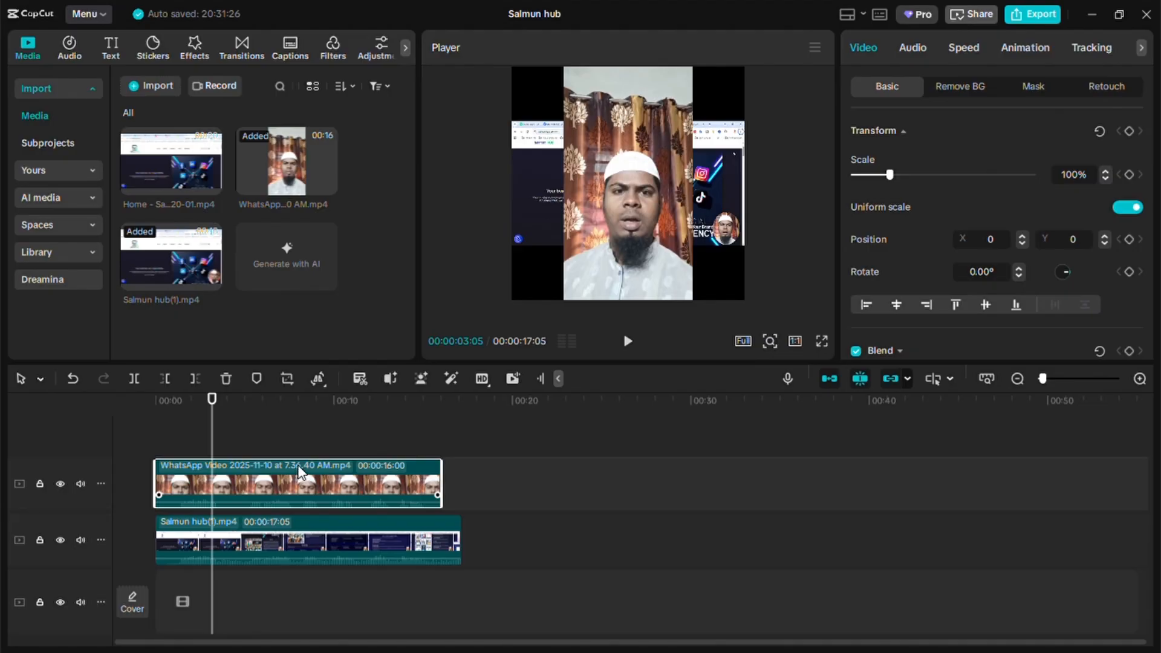
mouse_move(300, 473)
mouse_down()
mouse_move(320, 475)
mouse_move(303, 469)
mouse_up()
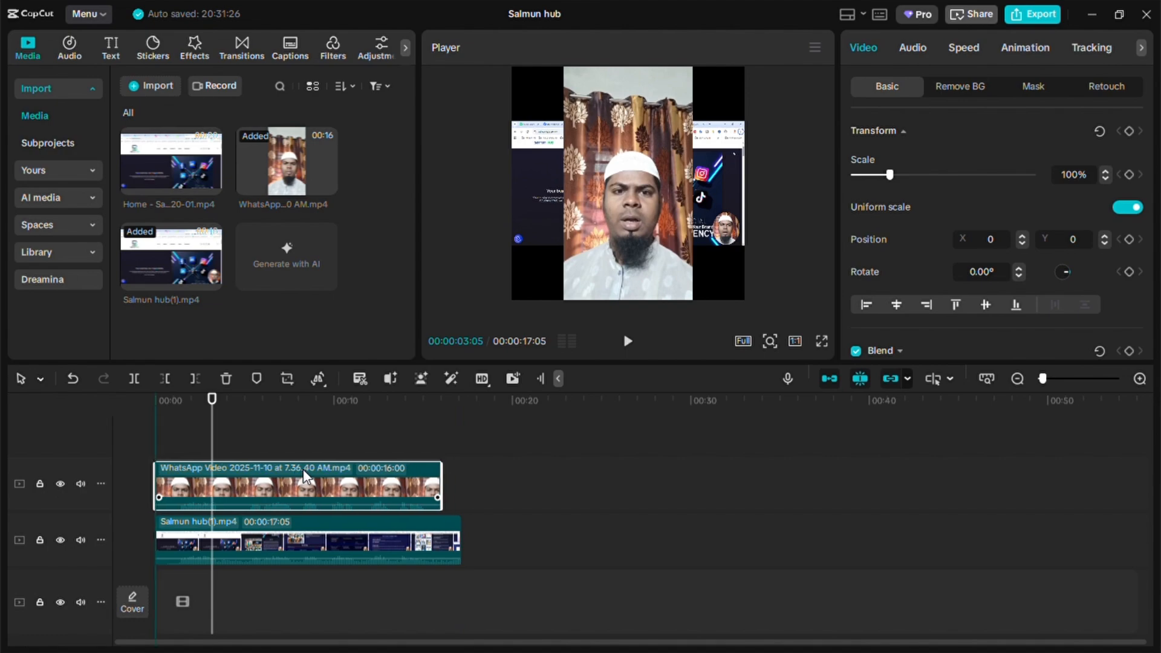
click(515, 495)
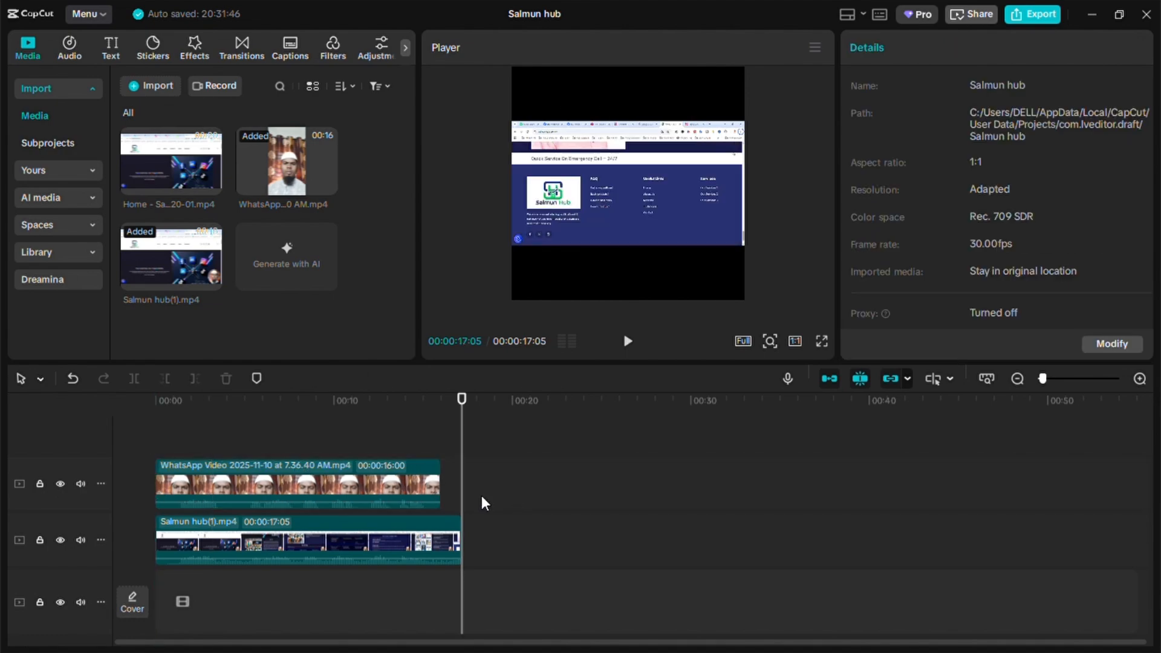
click(311, 475)
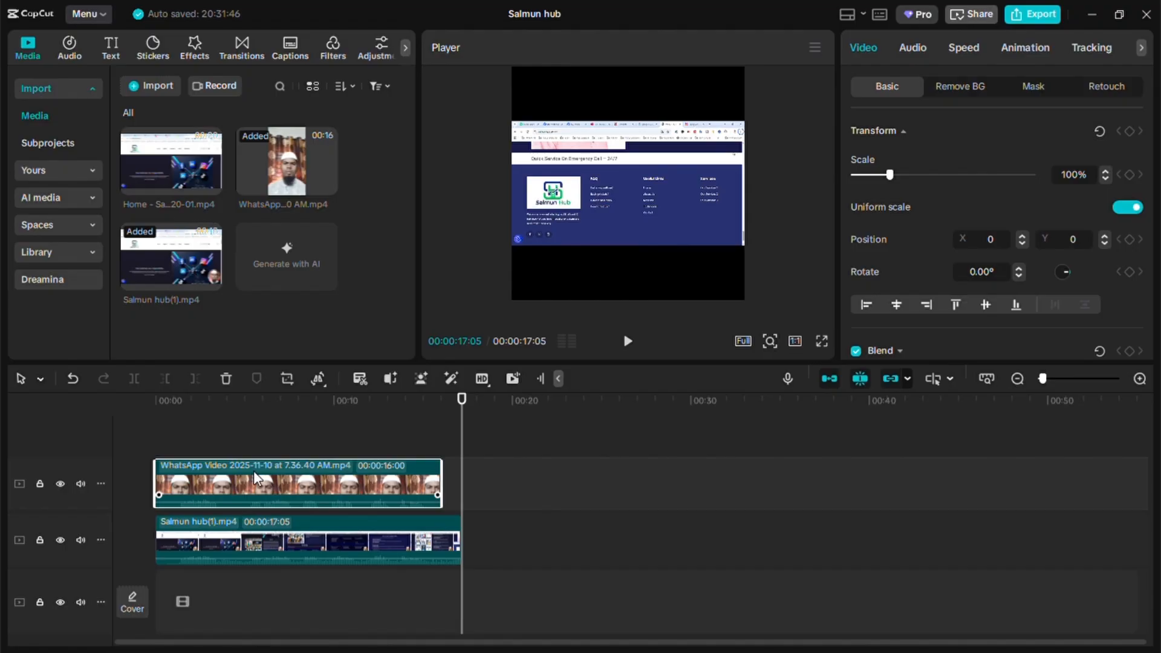
drag(357, 483, 668, 546)
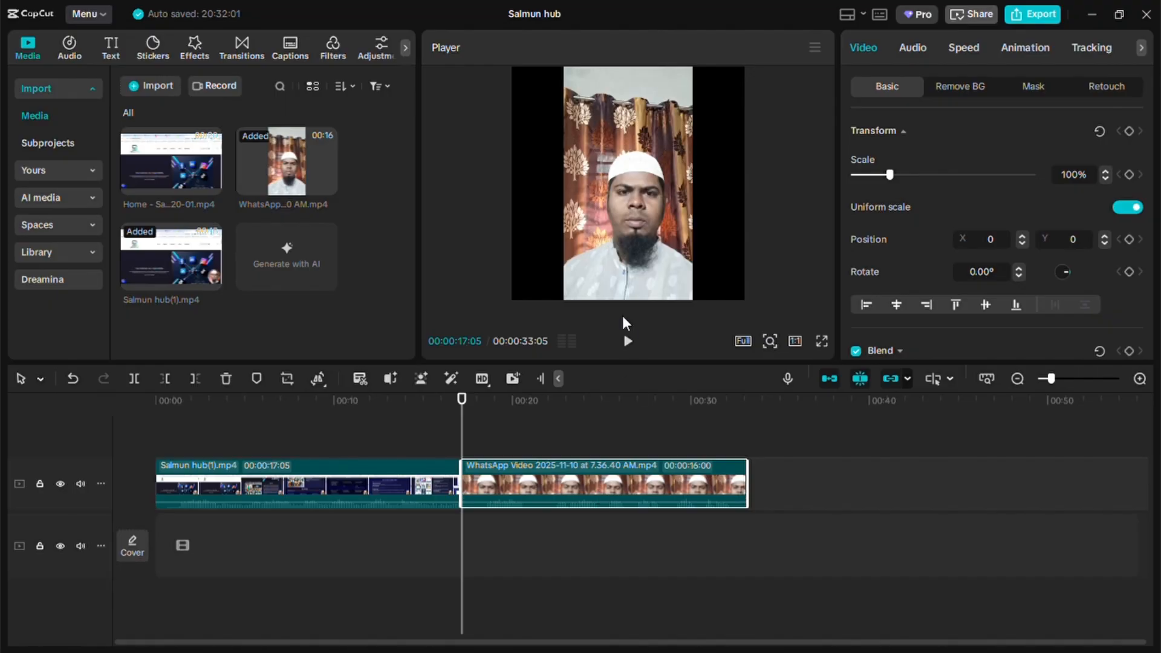
- Split the WhatsApp clip at 00:00:25:23 and delete the part after the cut
click(630, 343)
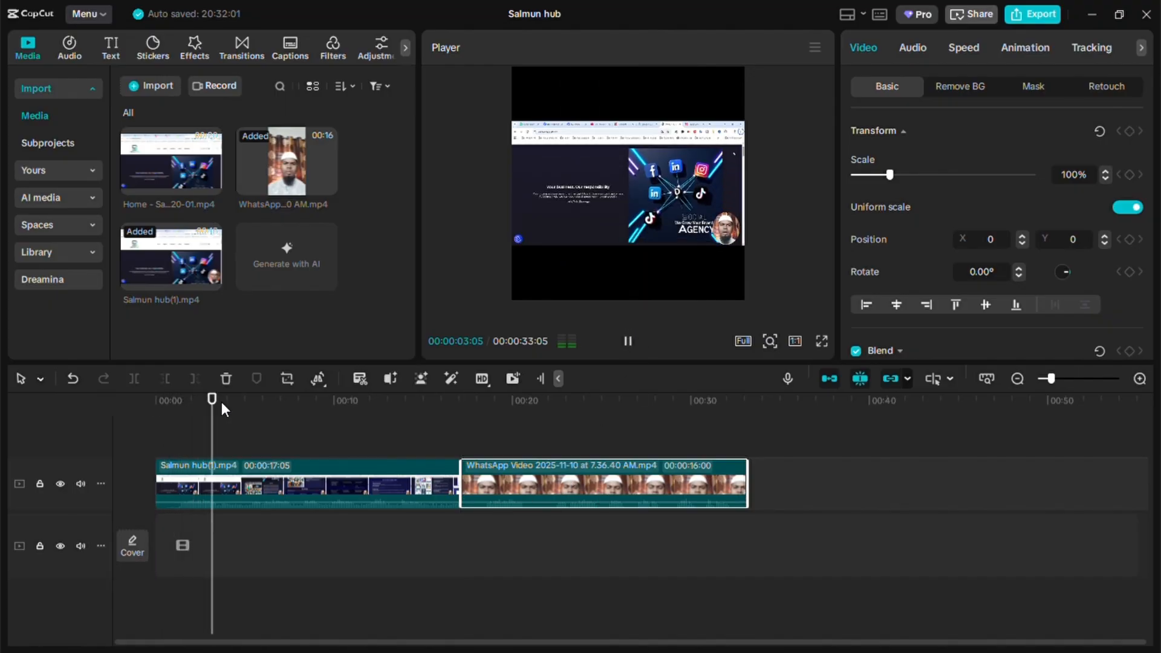
drag(231, 400, 462, 401)
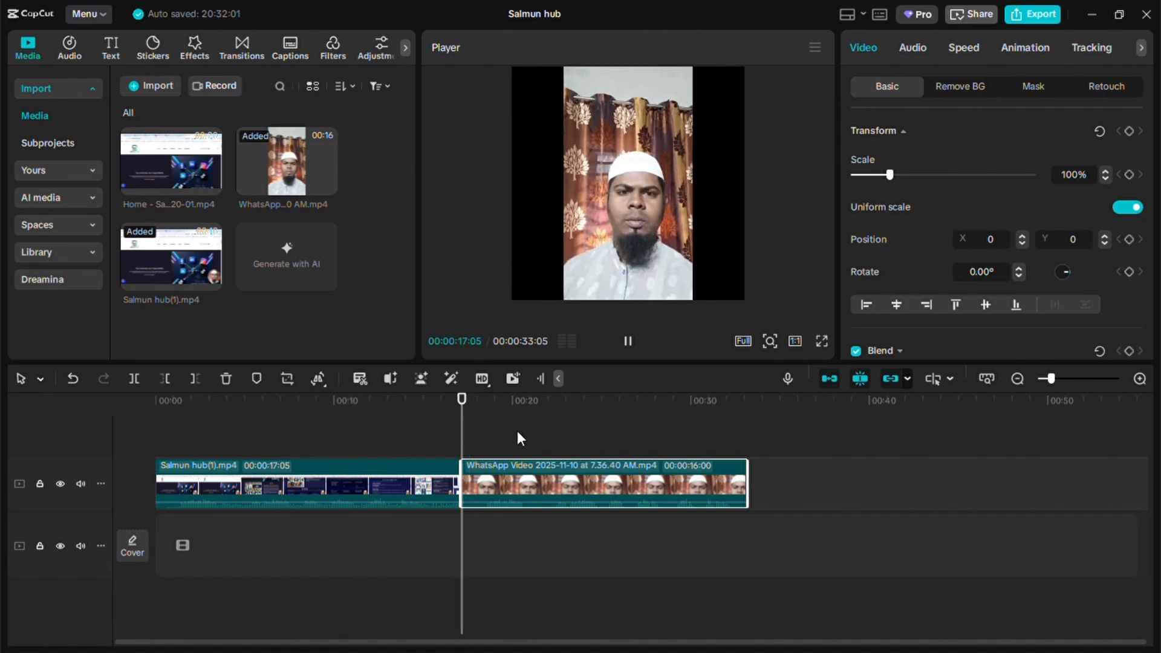
click(629, 344)
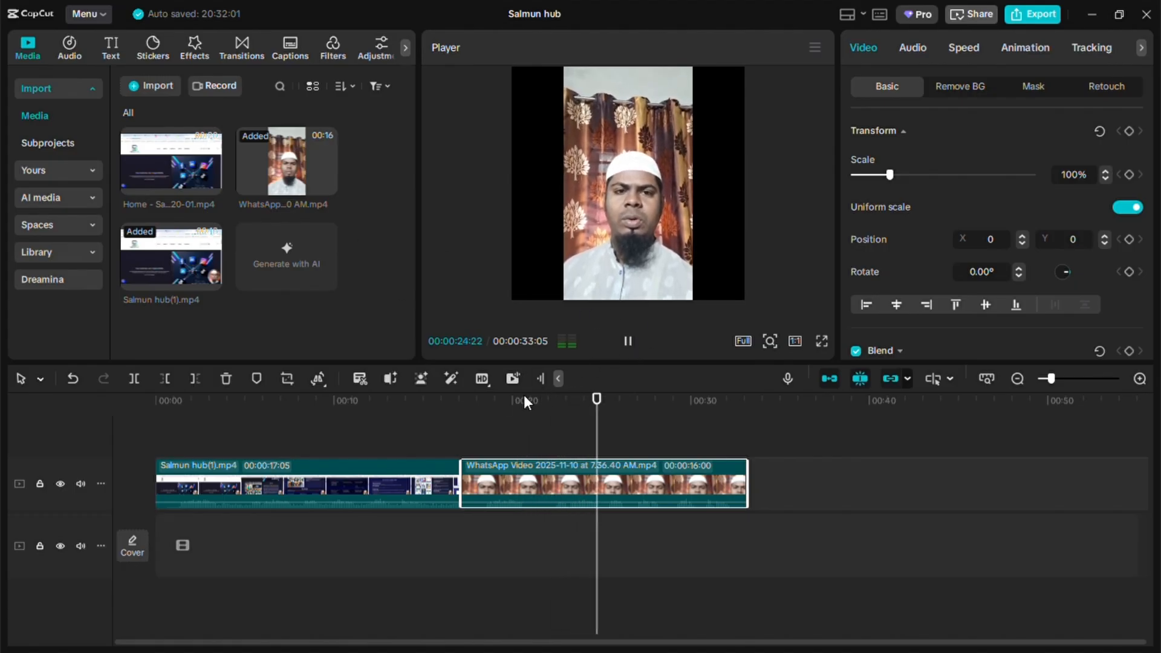
click(636, 350)
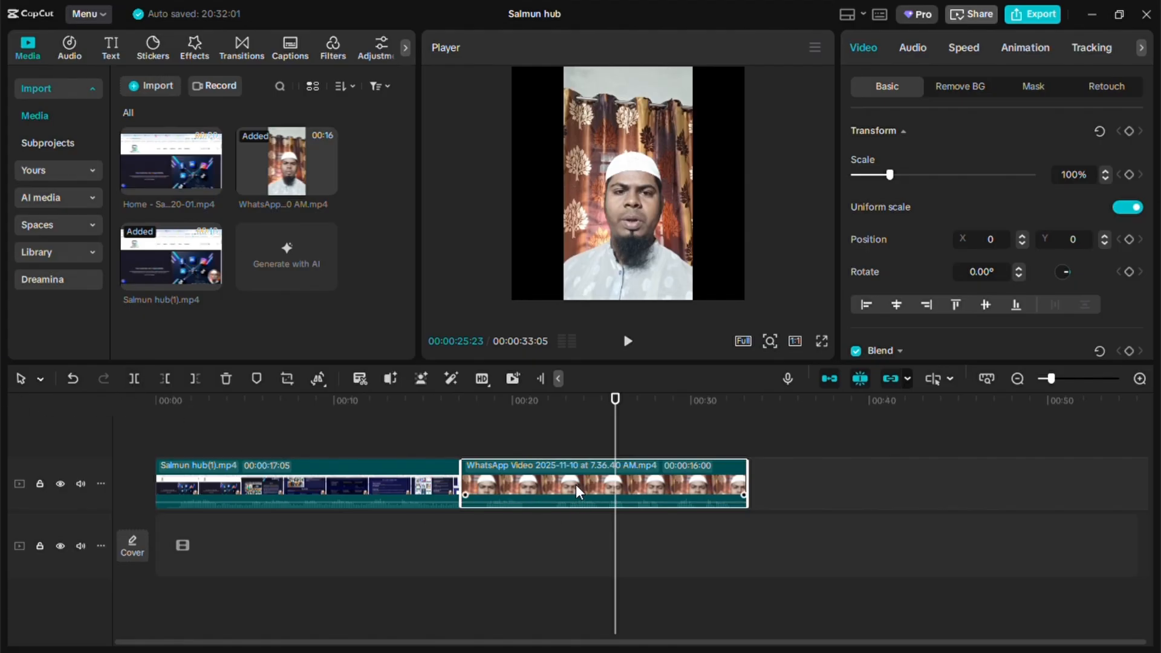
click(134, 378)
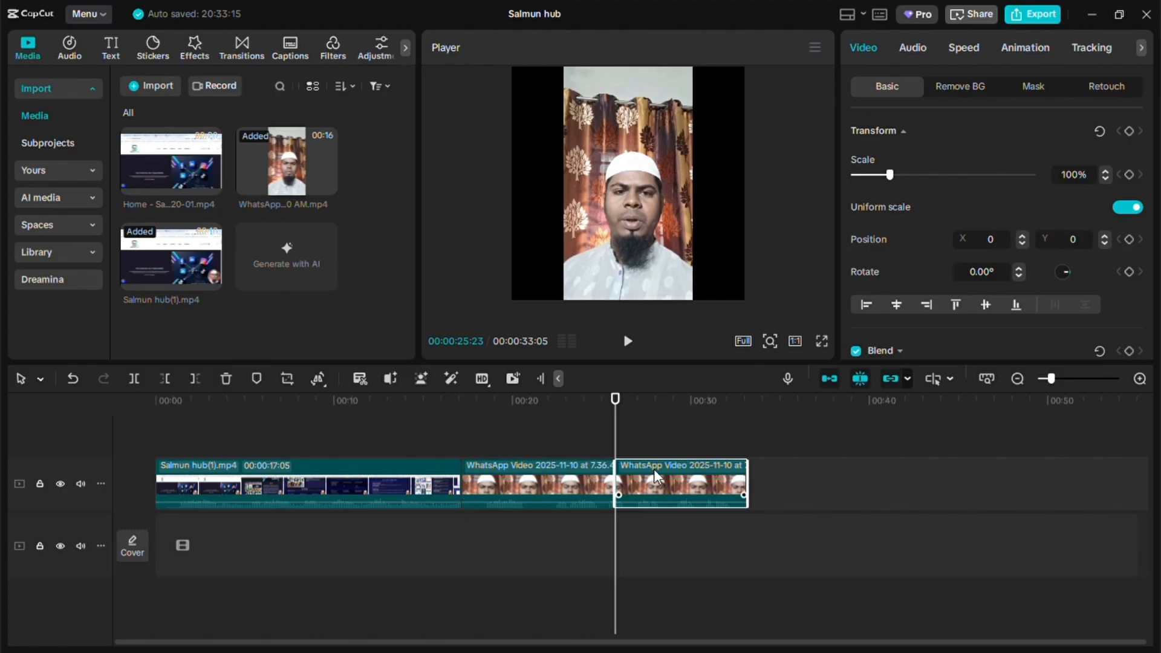
click(223, 376)
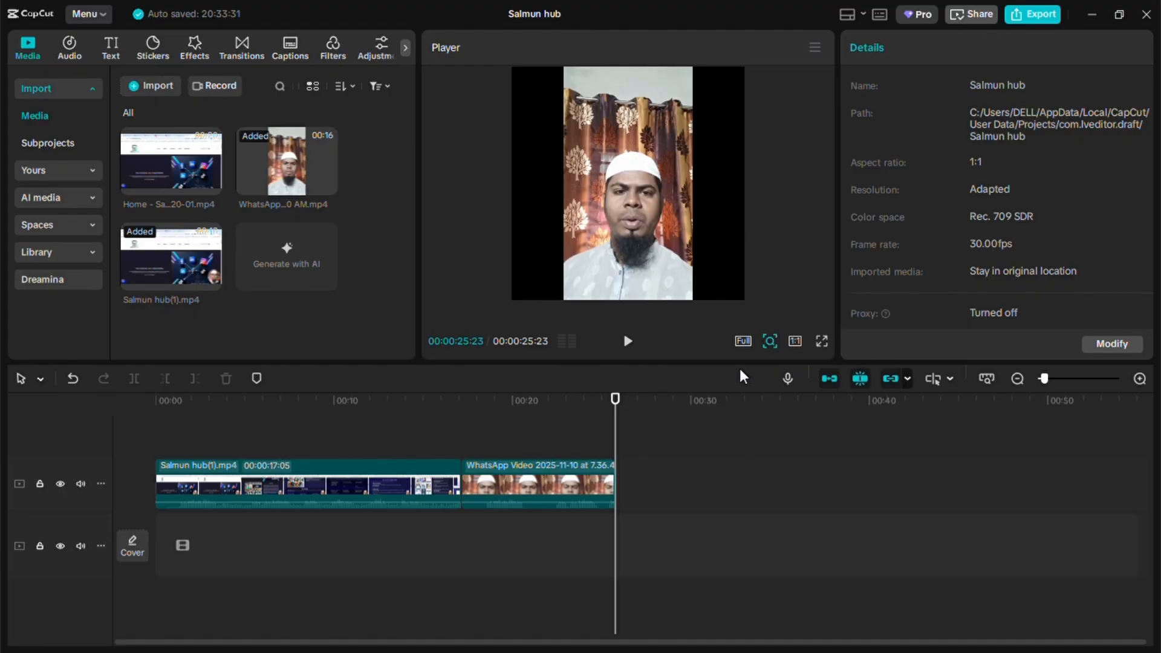
- Add a default text element at 00:00:18:15, above the WhatsApp clip
mouse_move(743, 369)
mouse_down()
mouse_move(762, 369)
mouse_move(741, 369)
mouse_up()
drag(1044, 378, 1057, 391)
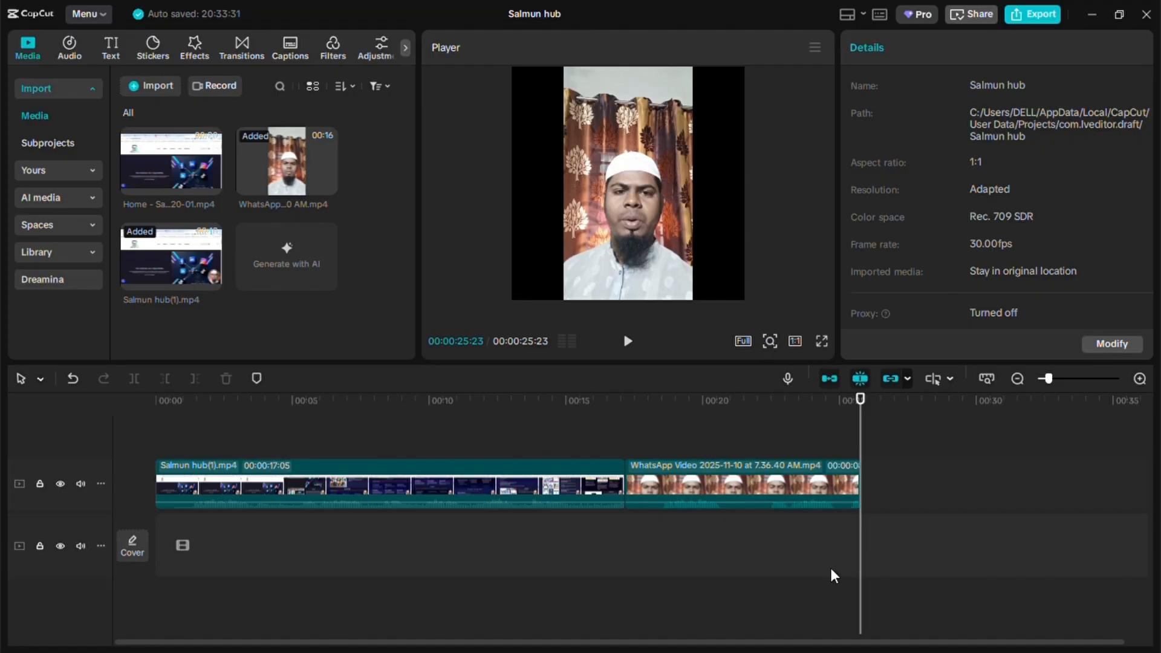
click(761, 470)
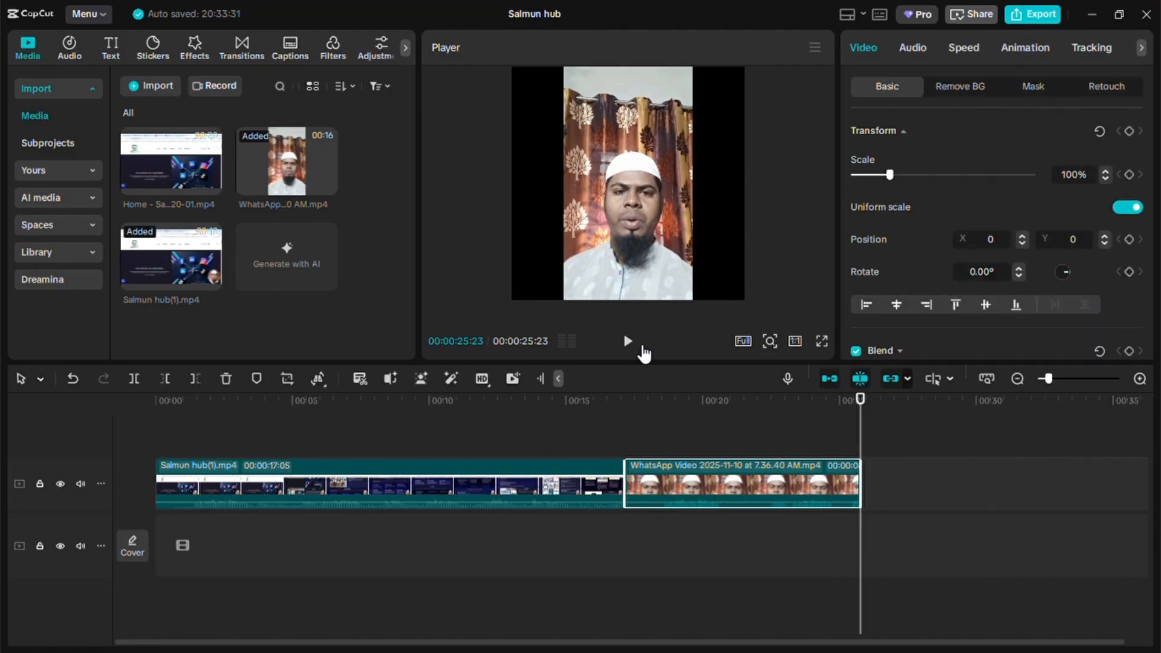
click(629, 341)
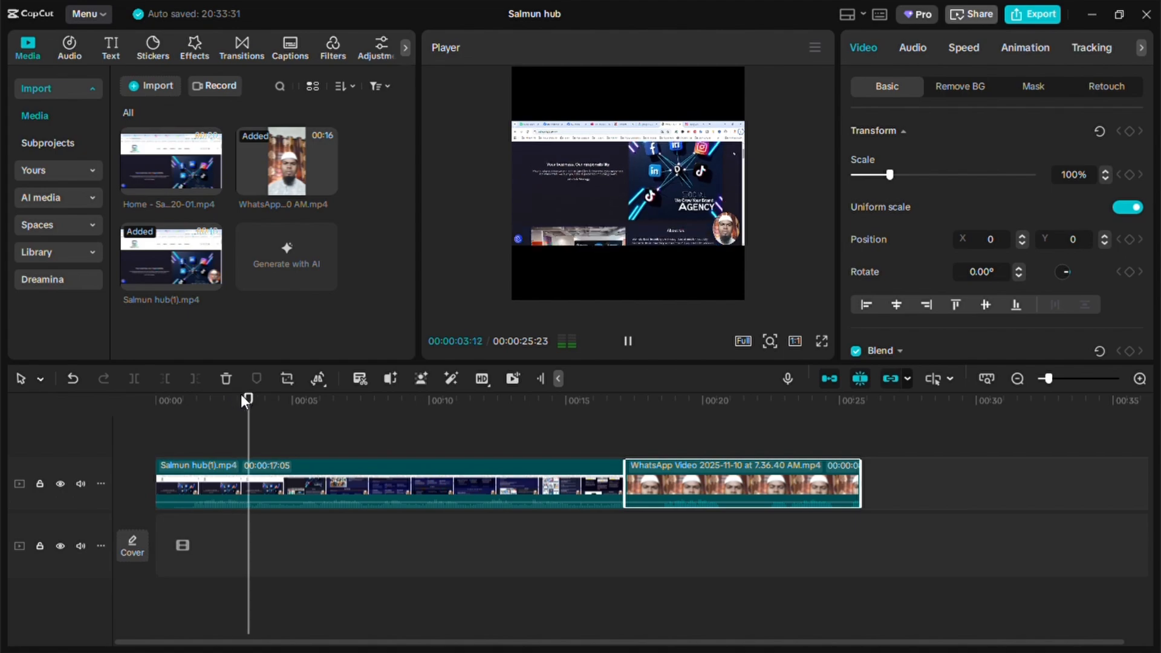
drag(271, 404, 669, 440)
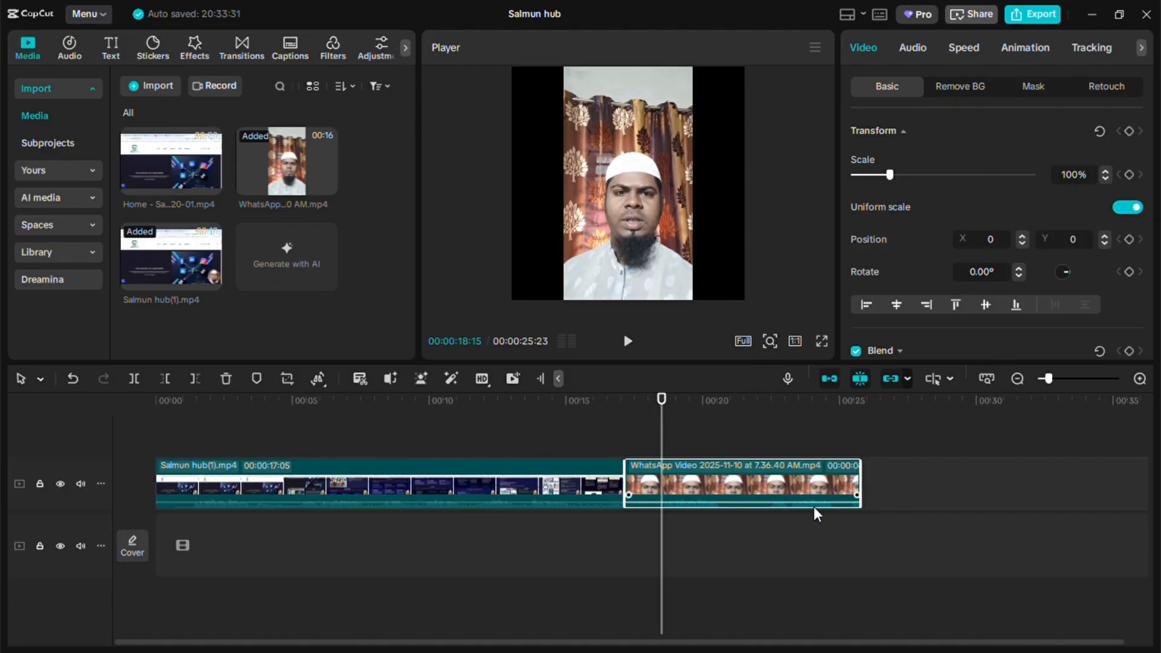
click(115, 56)
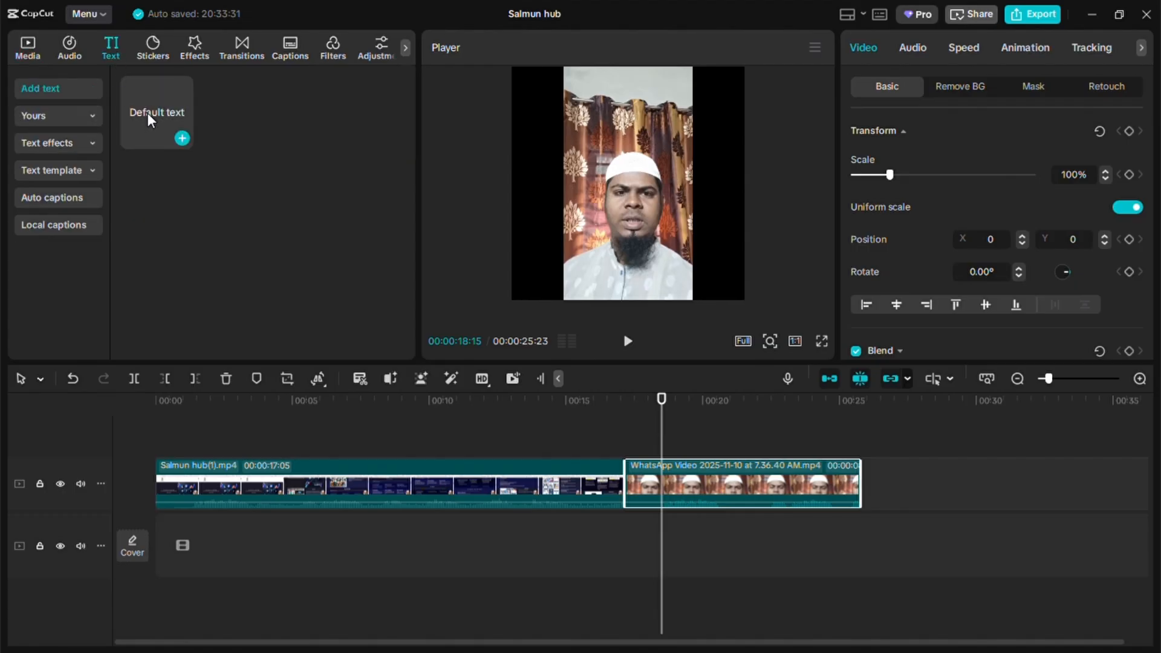
click(182, 140)
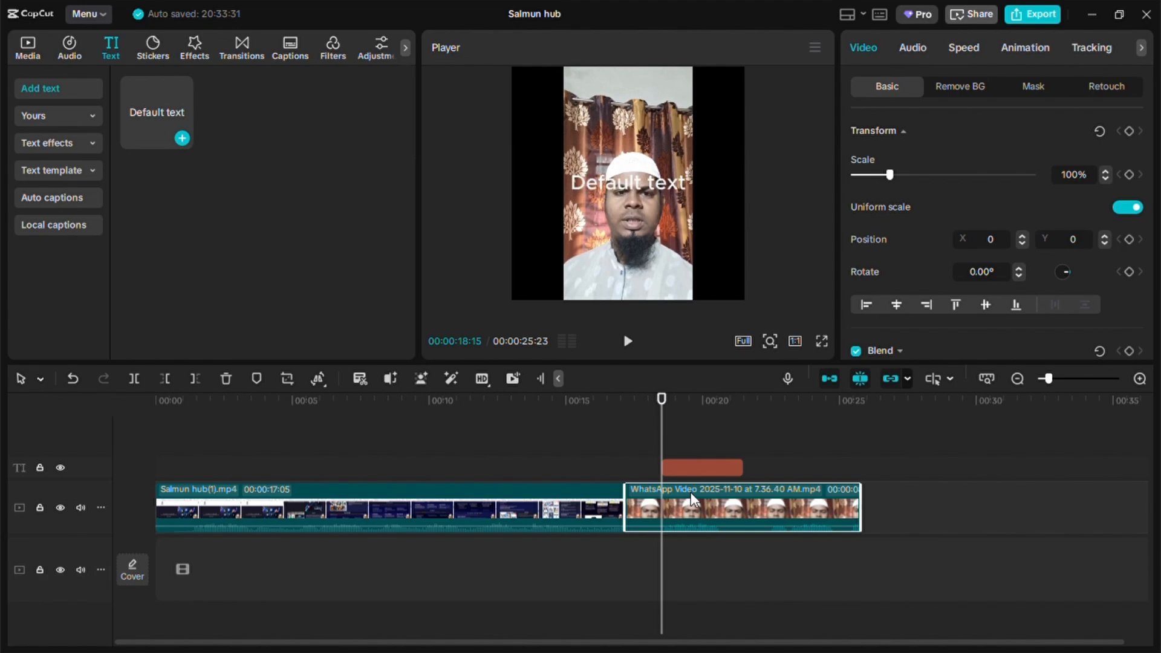
- Replace the default text's wording with "Salmun Hub"
click(699, 468)
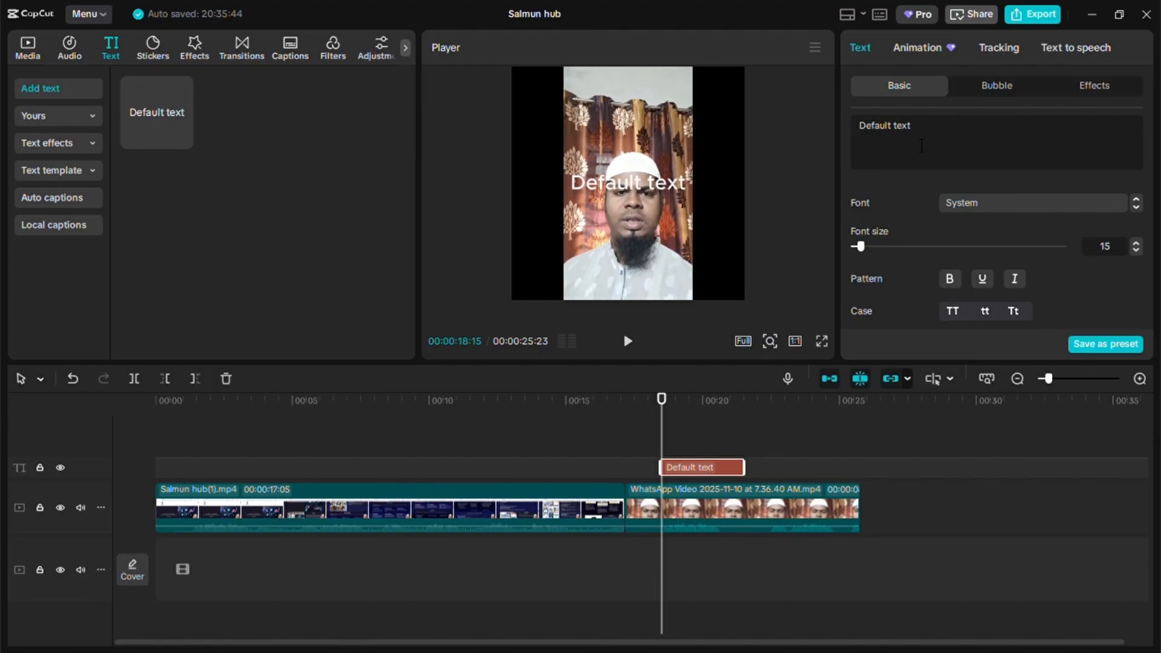
drag(933, 135, 834, 125)
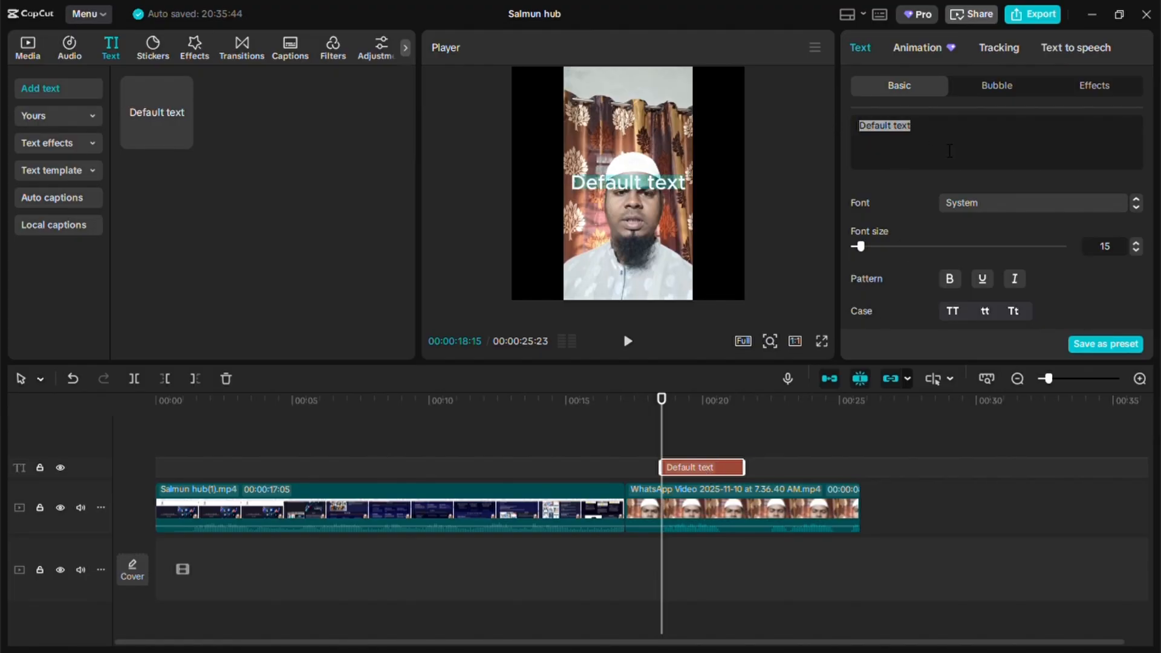
key(BackSpace)
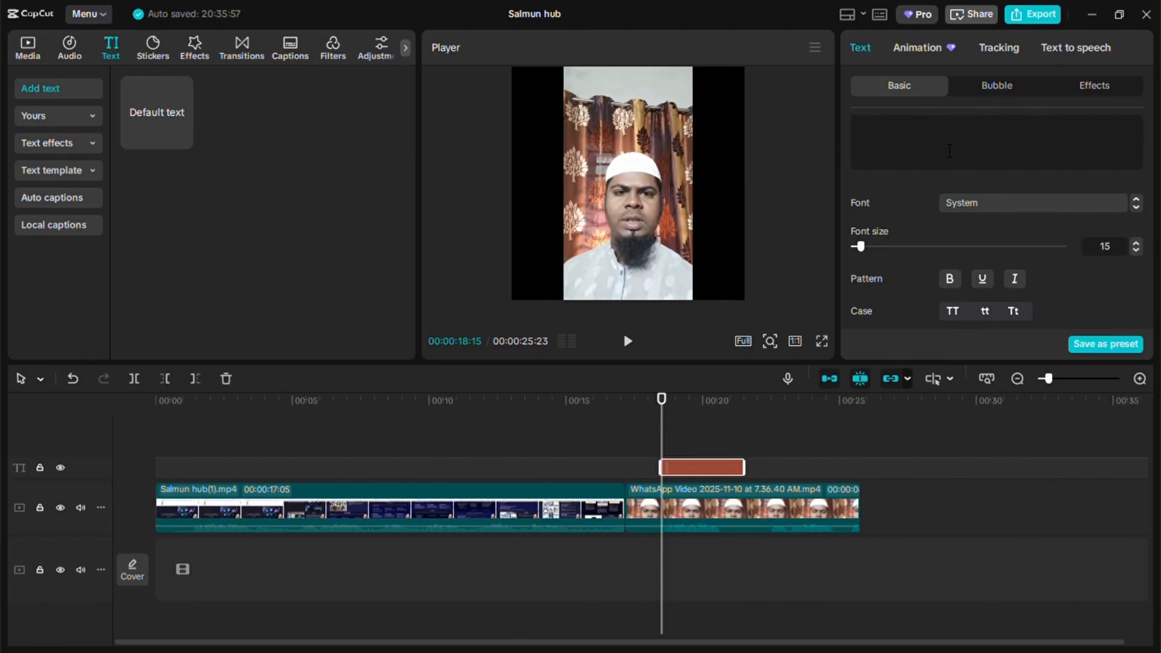
text(Salmun)
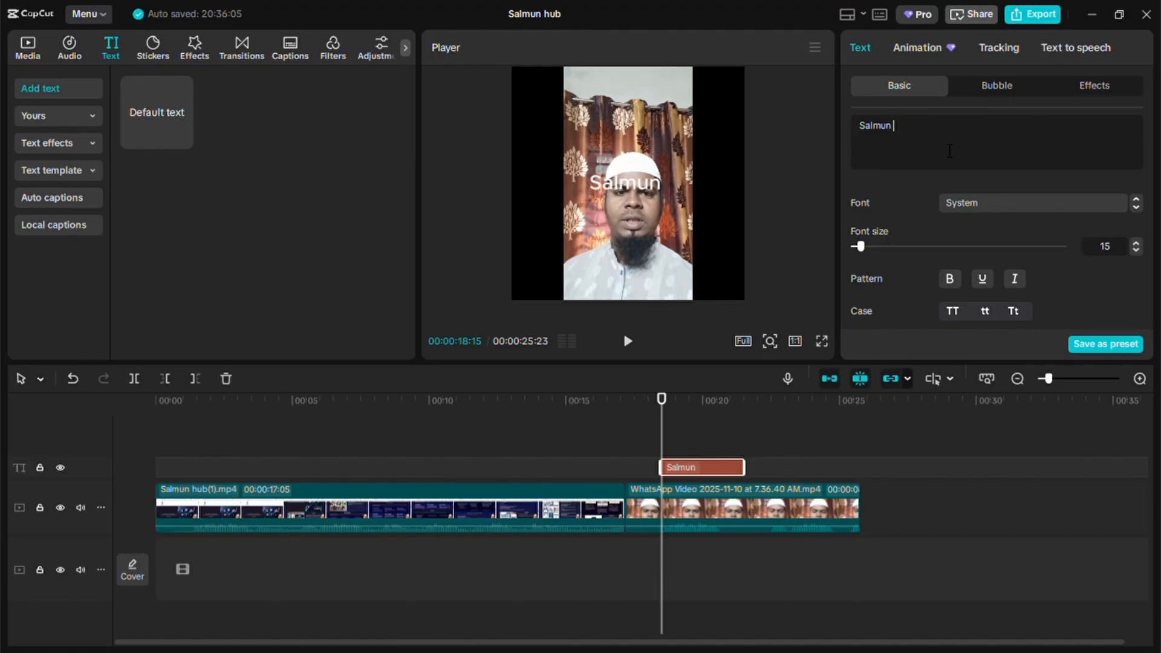
text( Hub)
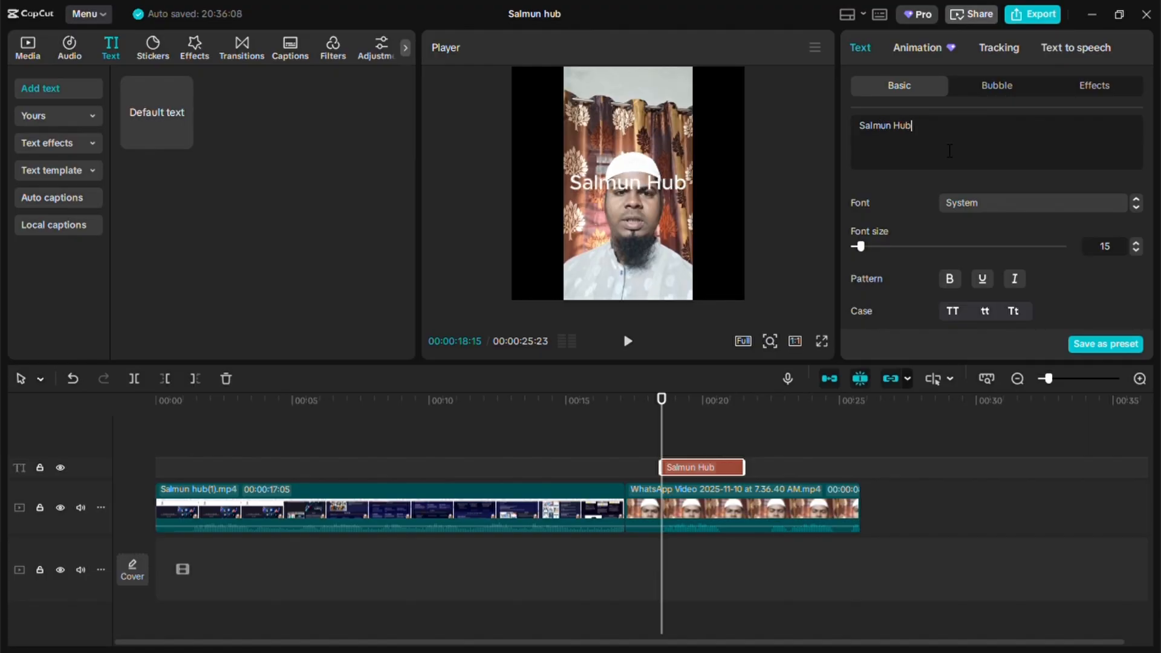
click(785, 252)
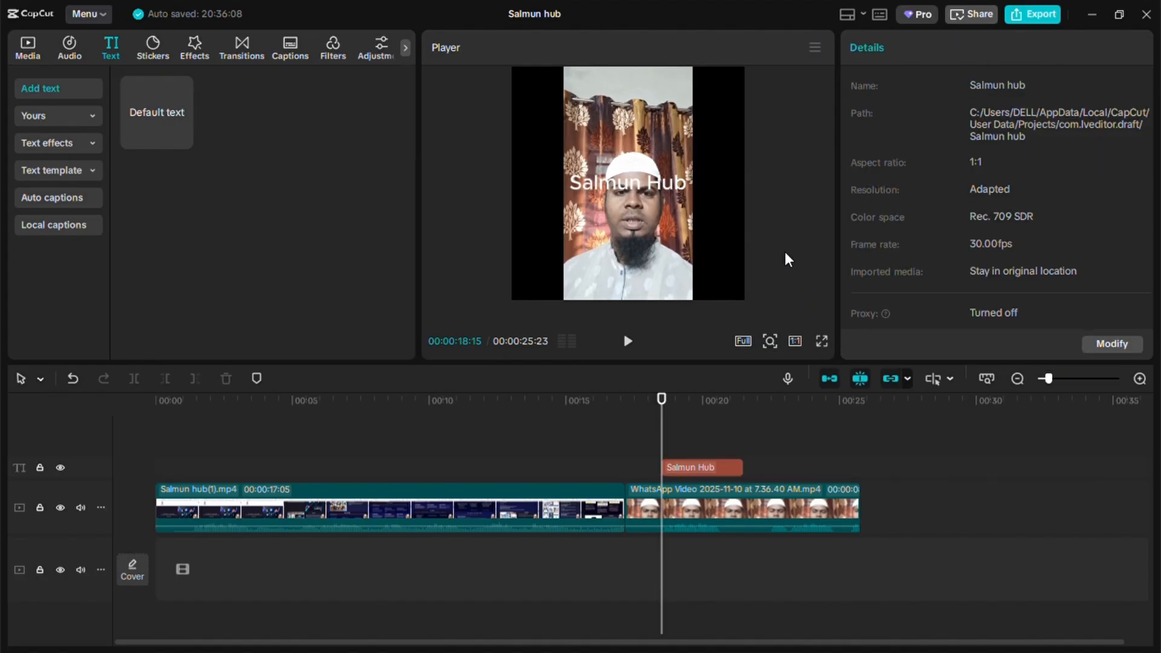
- Move the Salmun Hub text straight down to the lower edge of the video frame
click(635, 186)
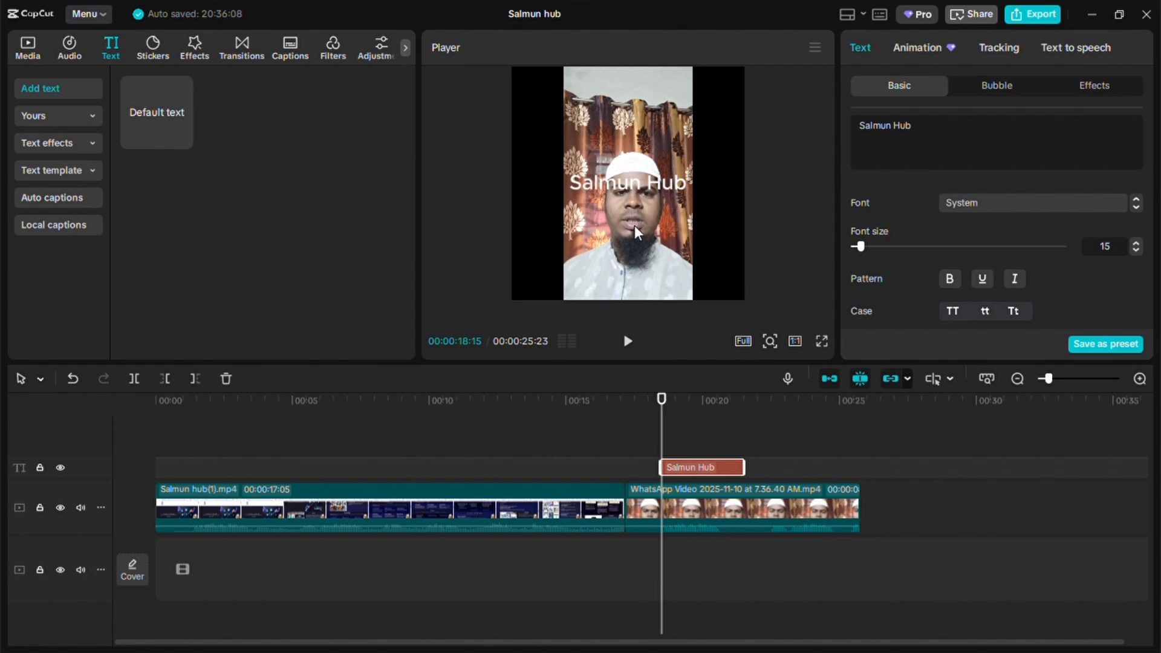
click(790, 238)
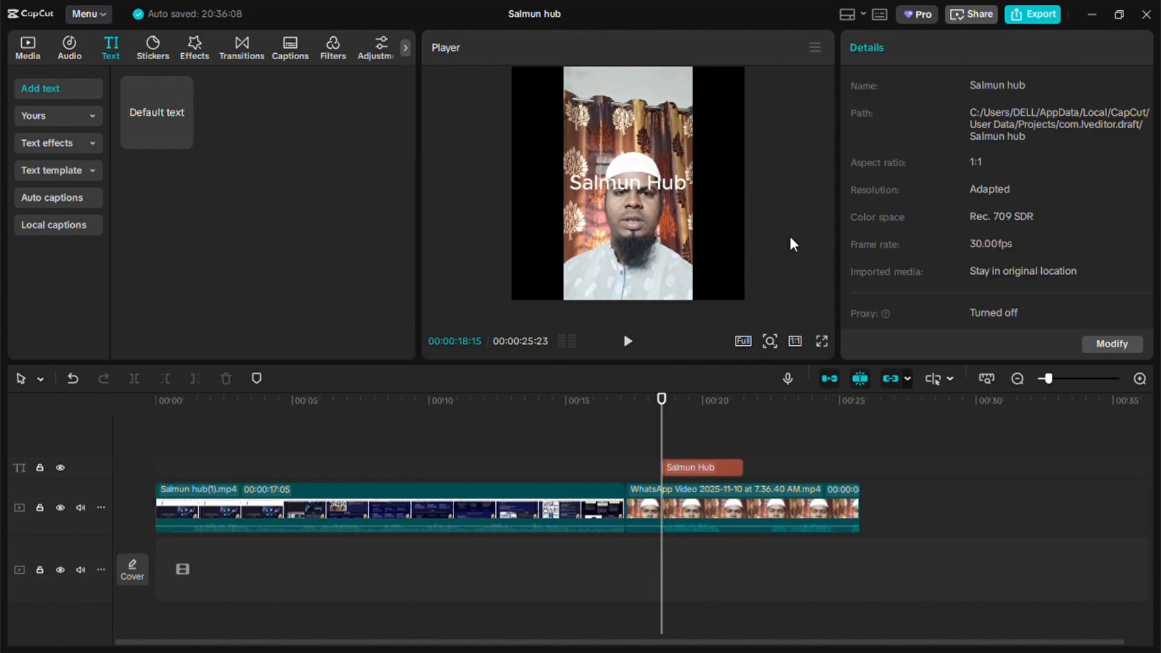
drag(669, 185, 668, 287)
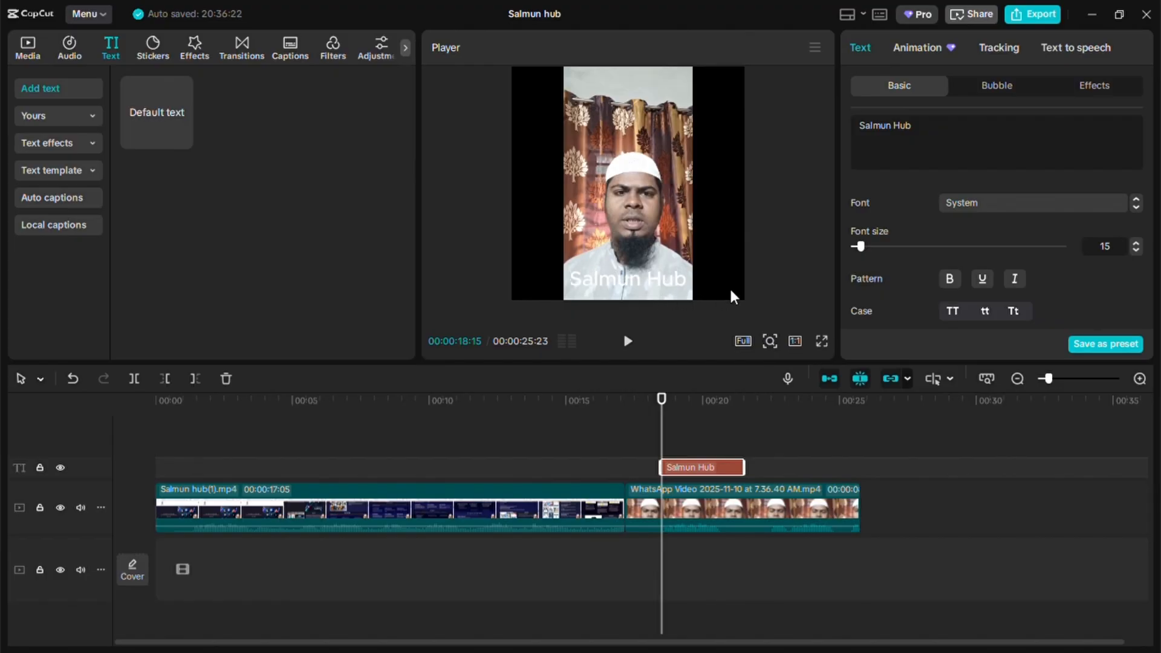
- Try green and blue on the Salmun Hub text and set its color to pinkish red
scroll(1086, 279, down, 3)
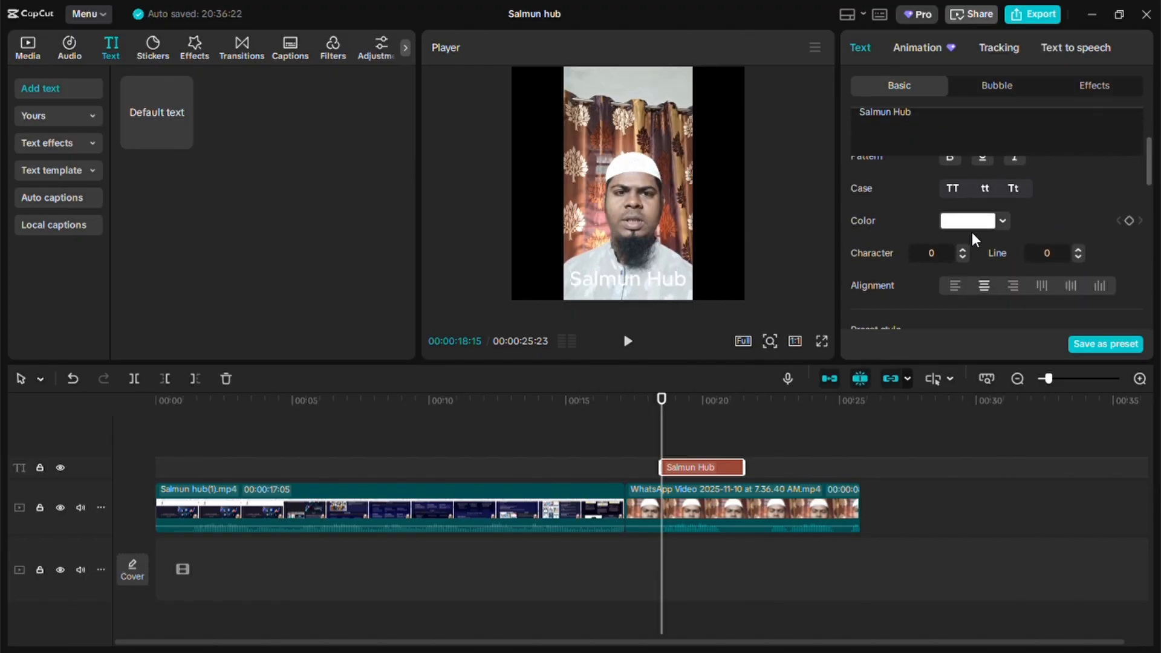
click(962, 223)
click(1086, 288)
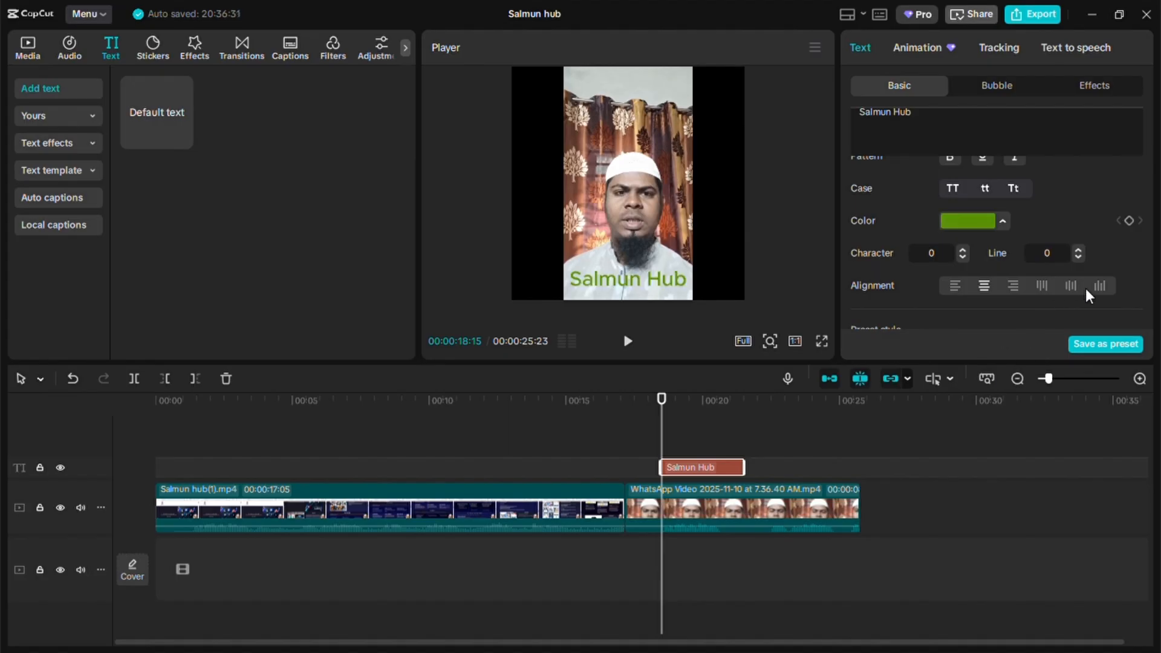
click(1036, 368)
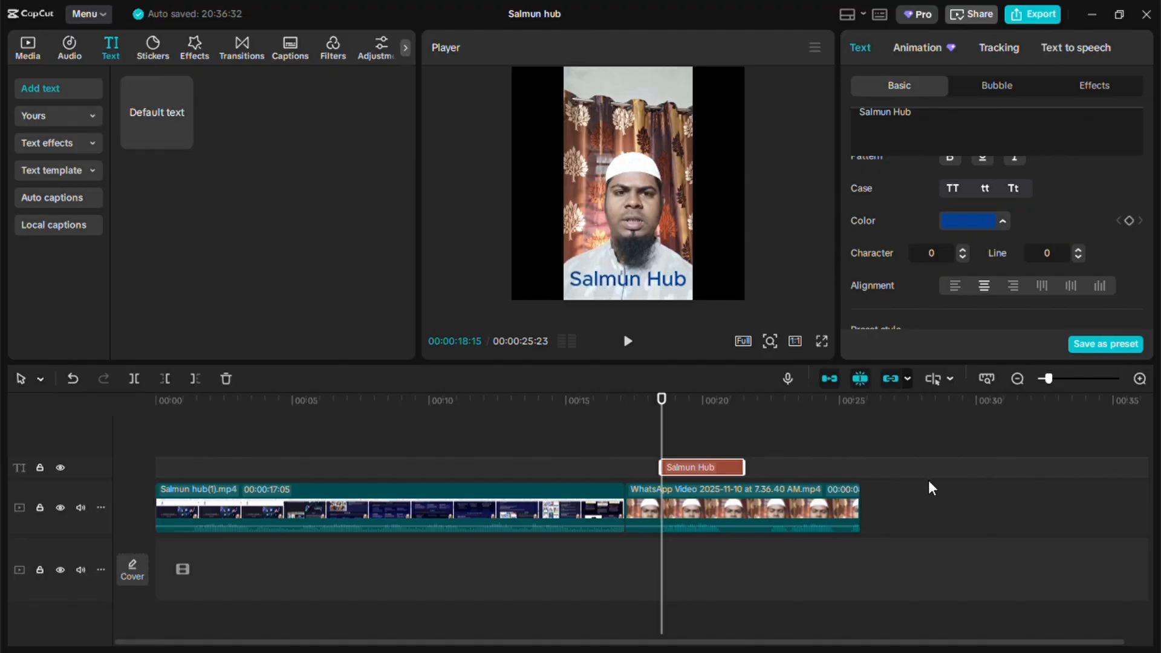
key(ctrl+z)
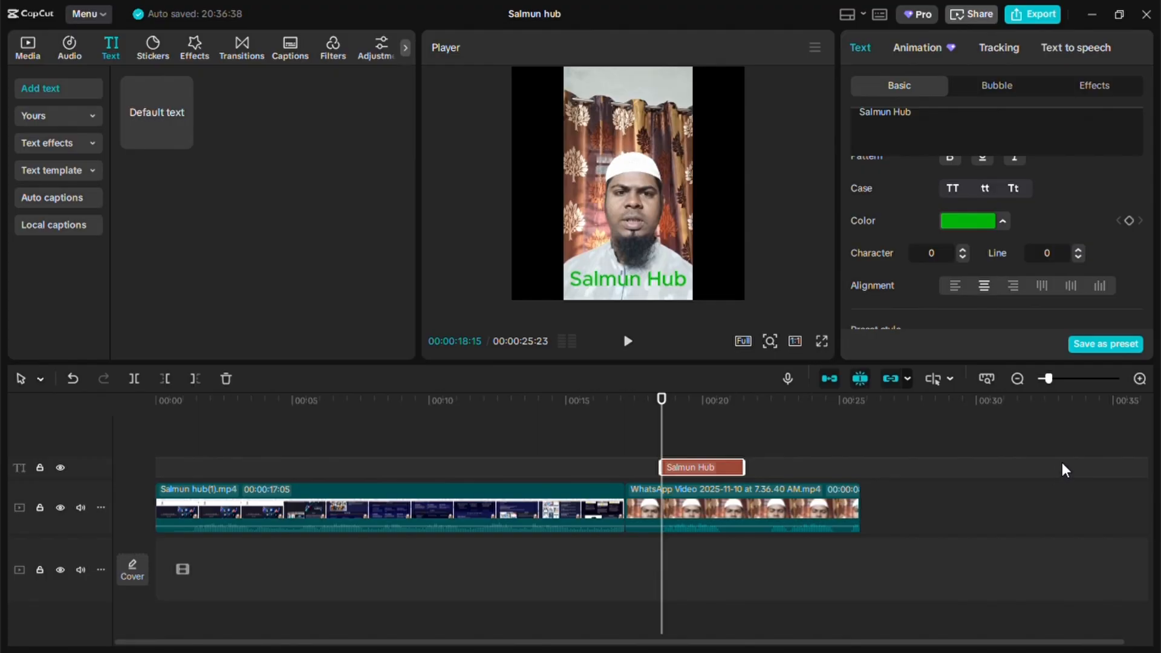
key(ctrl+z)
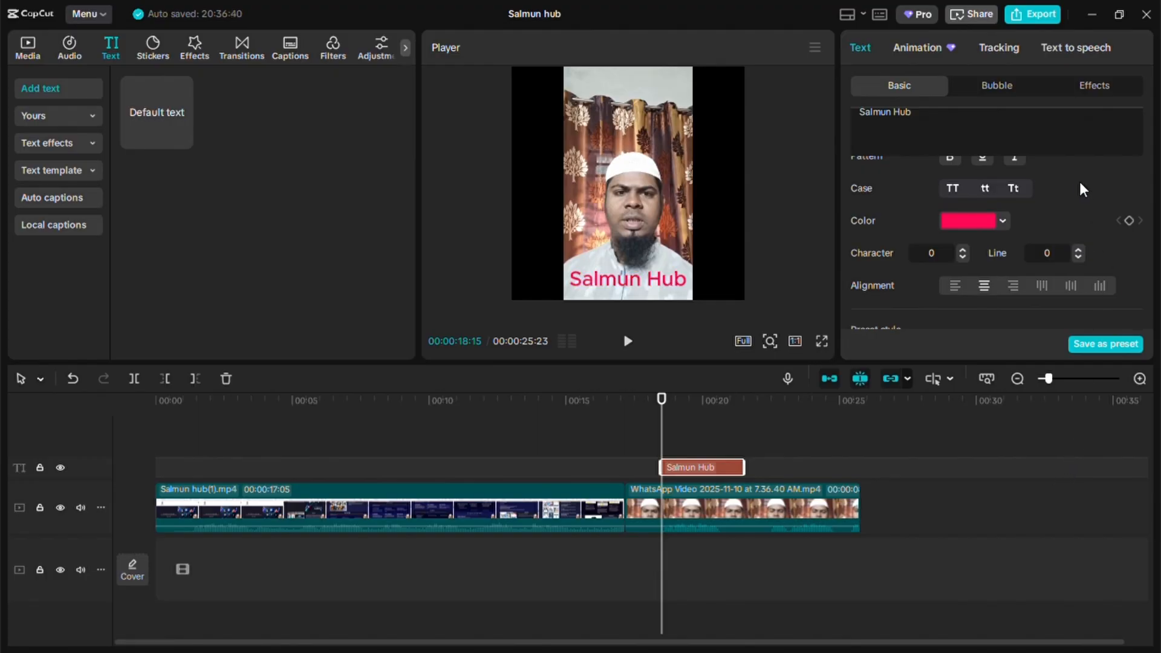
- Try the yellow, red, blue, green, grey-background, yellow-background and orange preset styles on the Salmun Hub text
scroll(978, 227, down, 3)
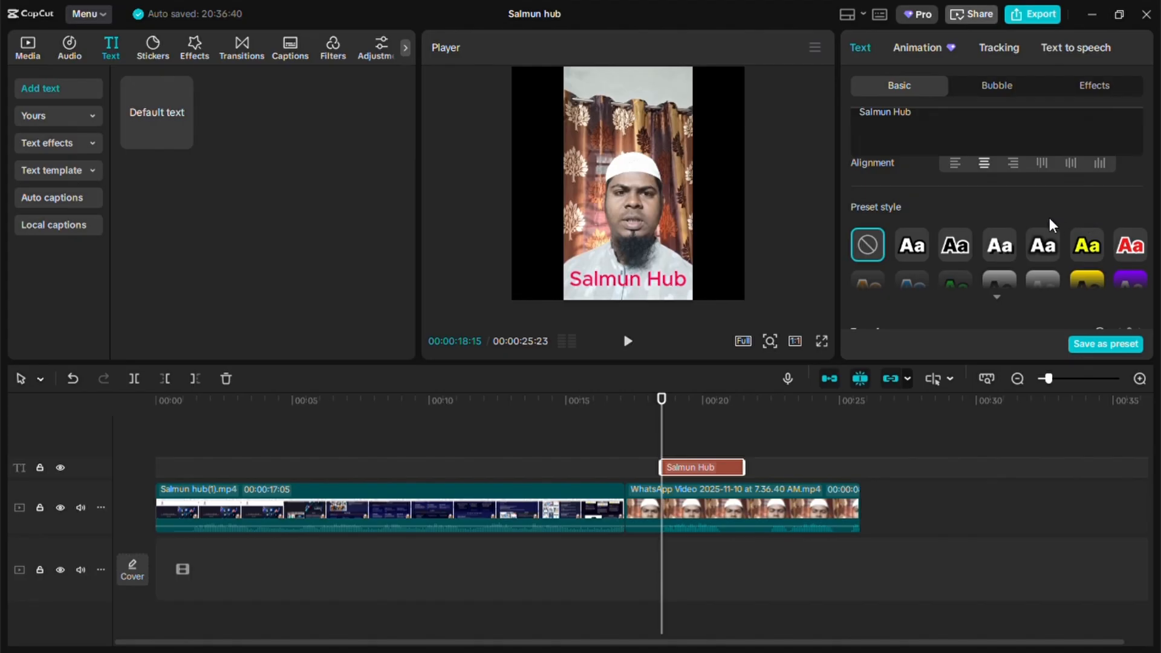
scroll(1051, 225, up, 2)
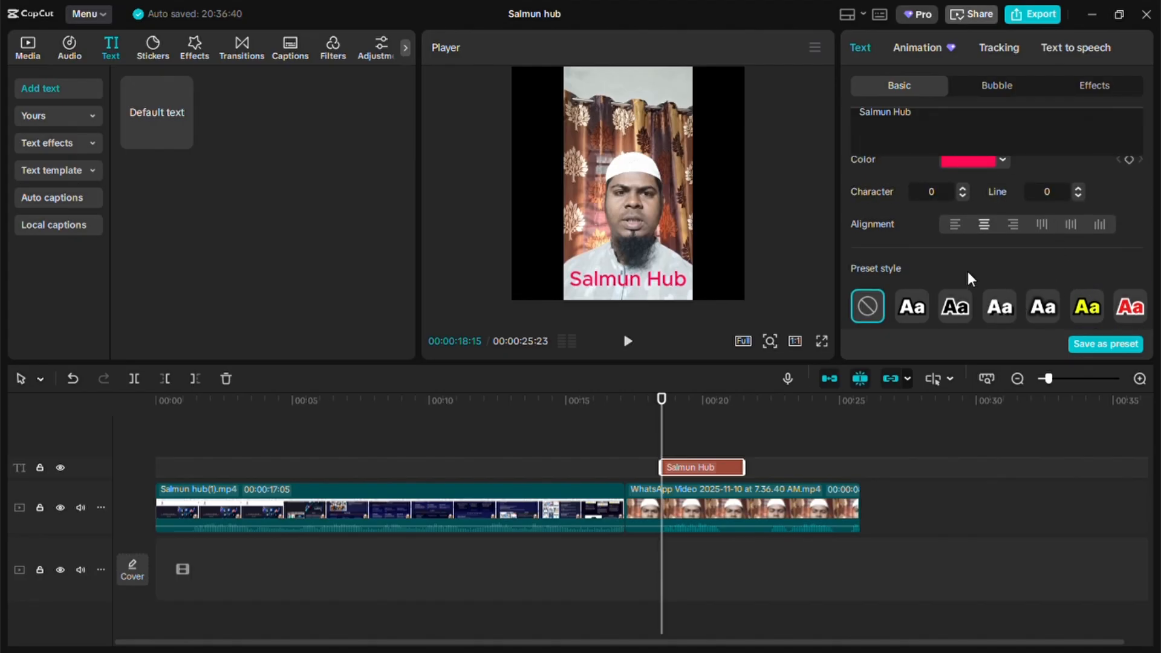
scroll(967, 268, down, 2)
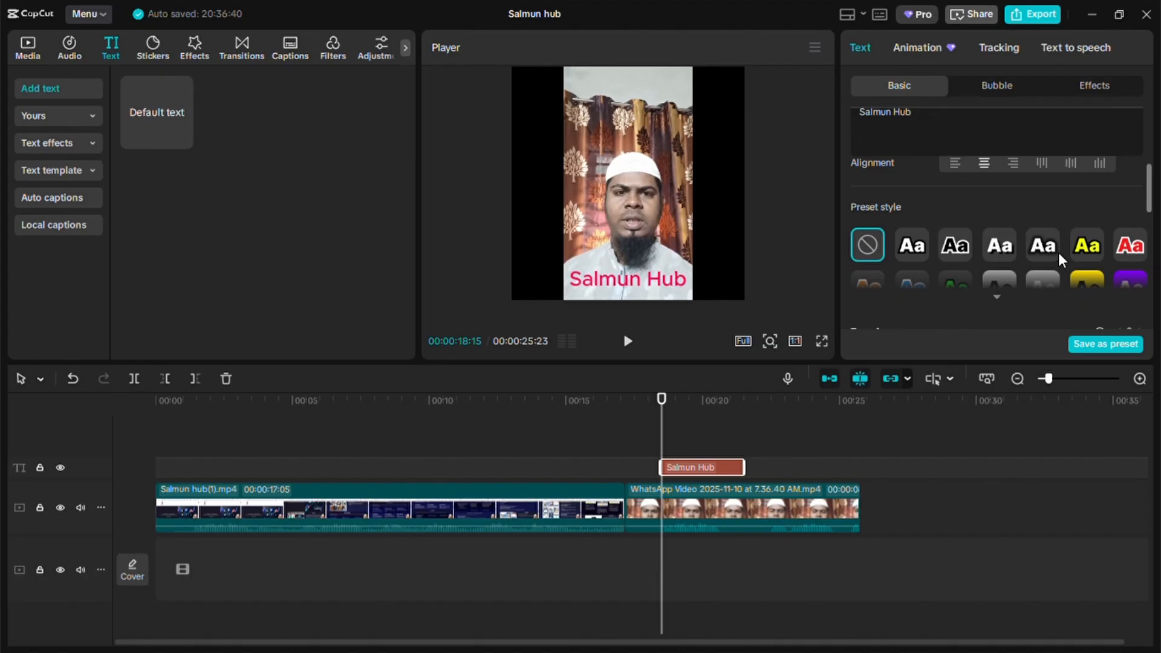
click(1092, 250)
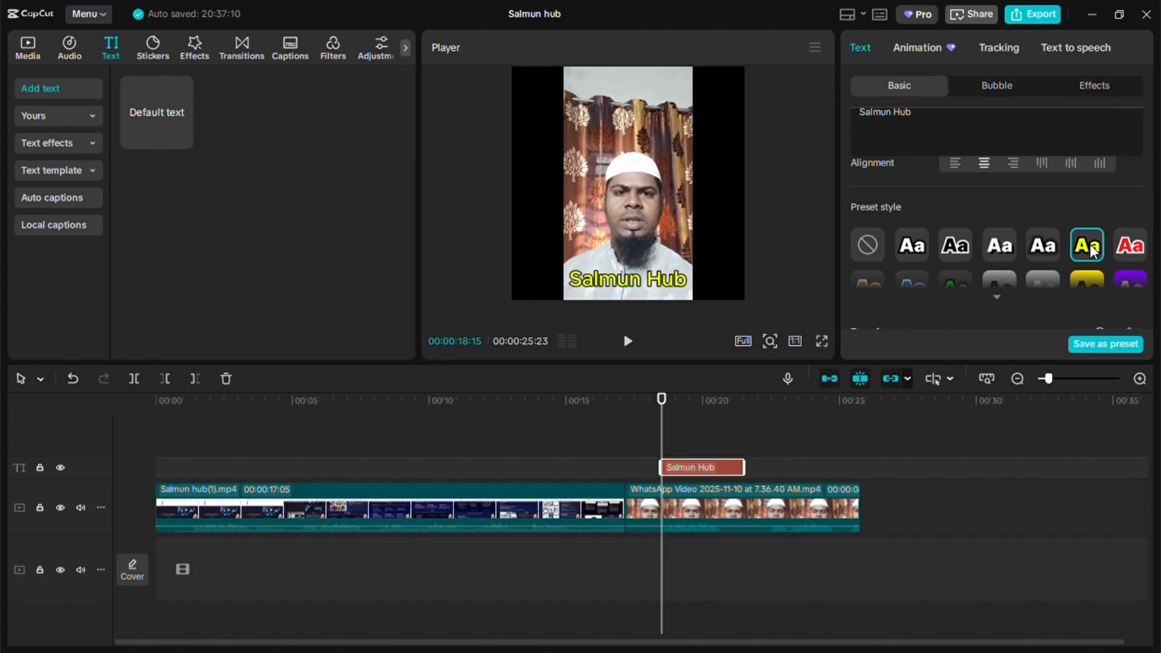
click(1129, 246)
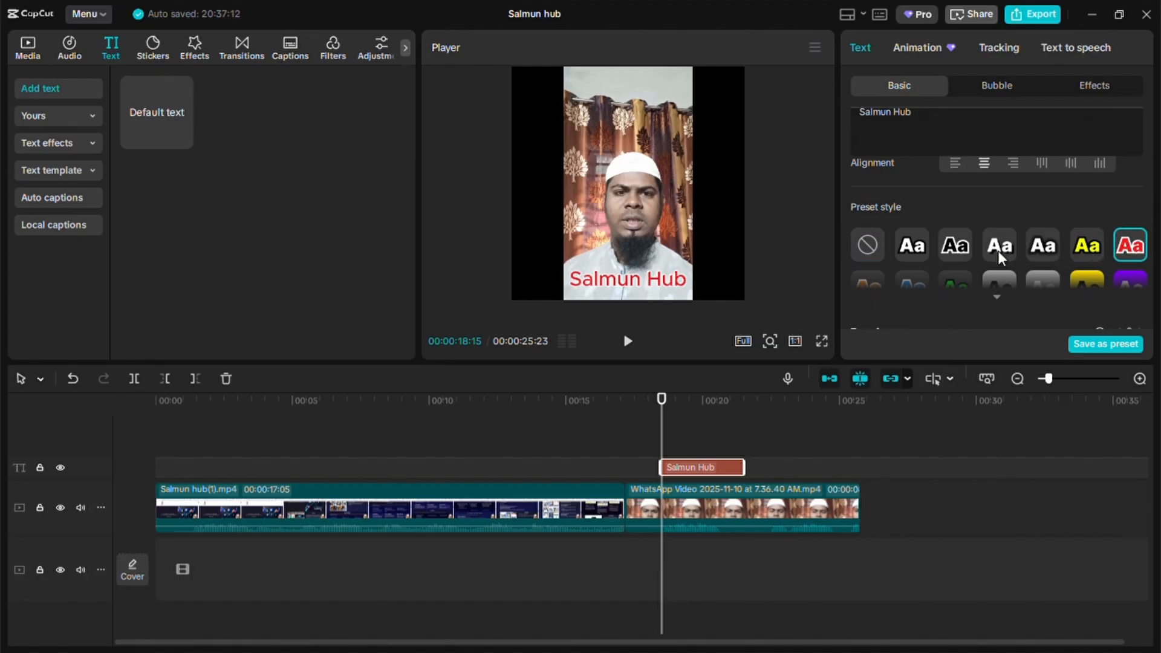
scroll(999, 252, down, 1)
click(998, 235)
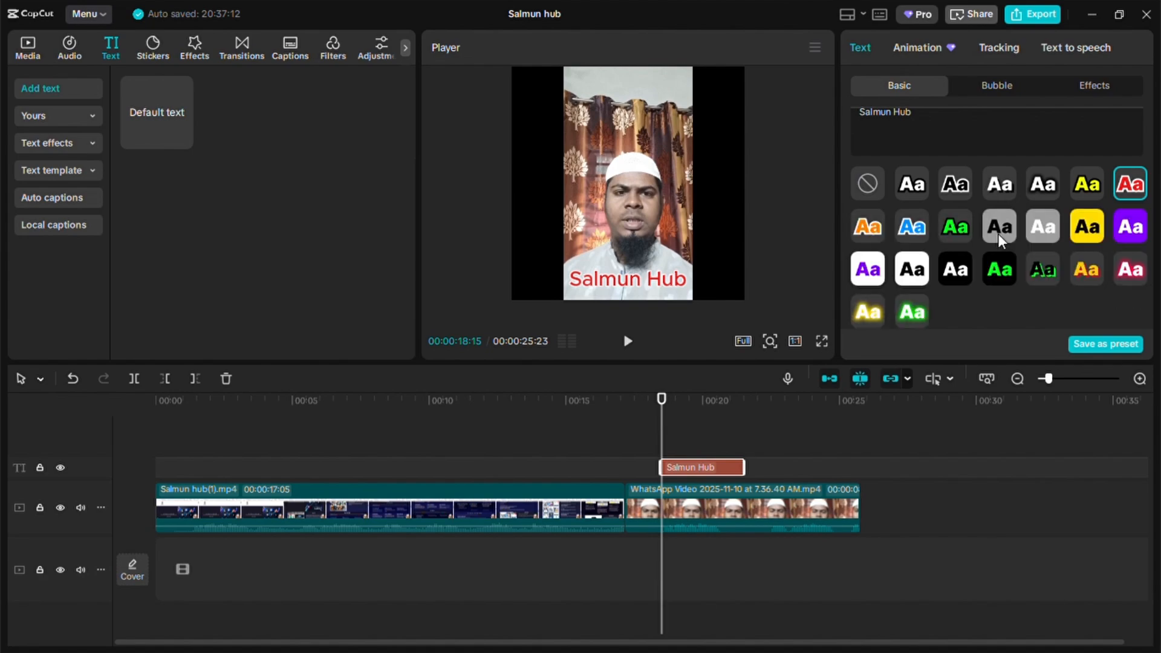
click(916, 229)
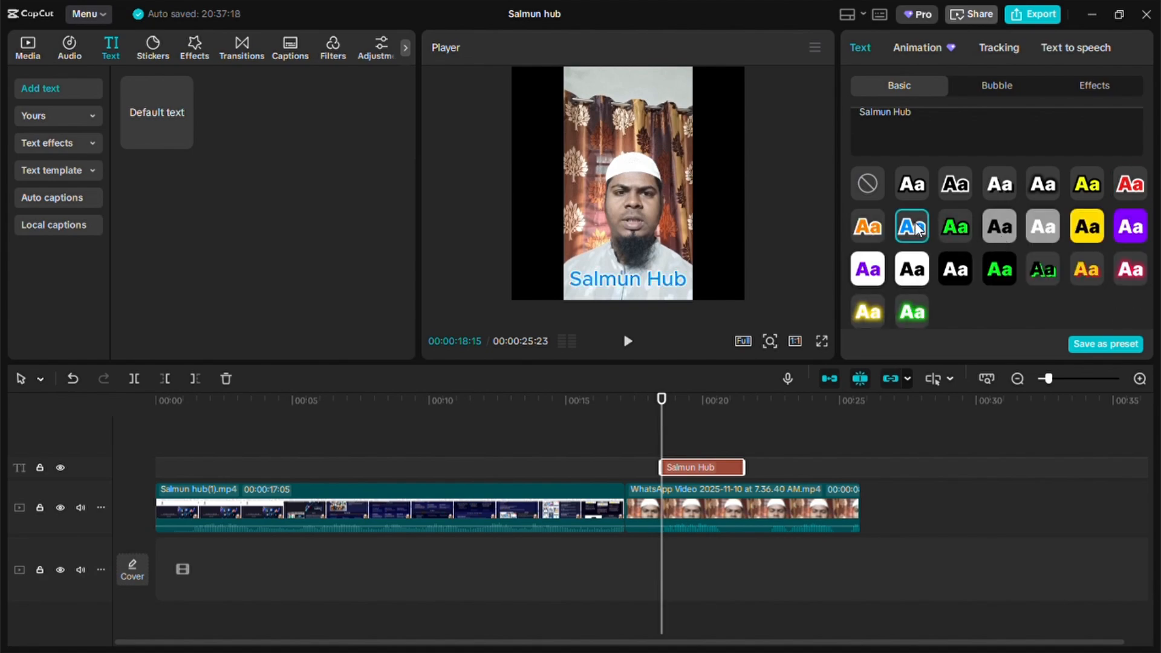
click(955, 229)
click(999, 225)
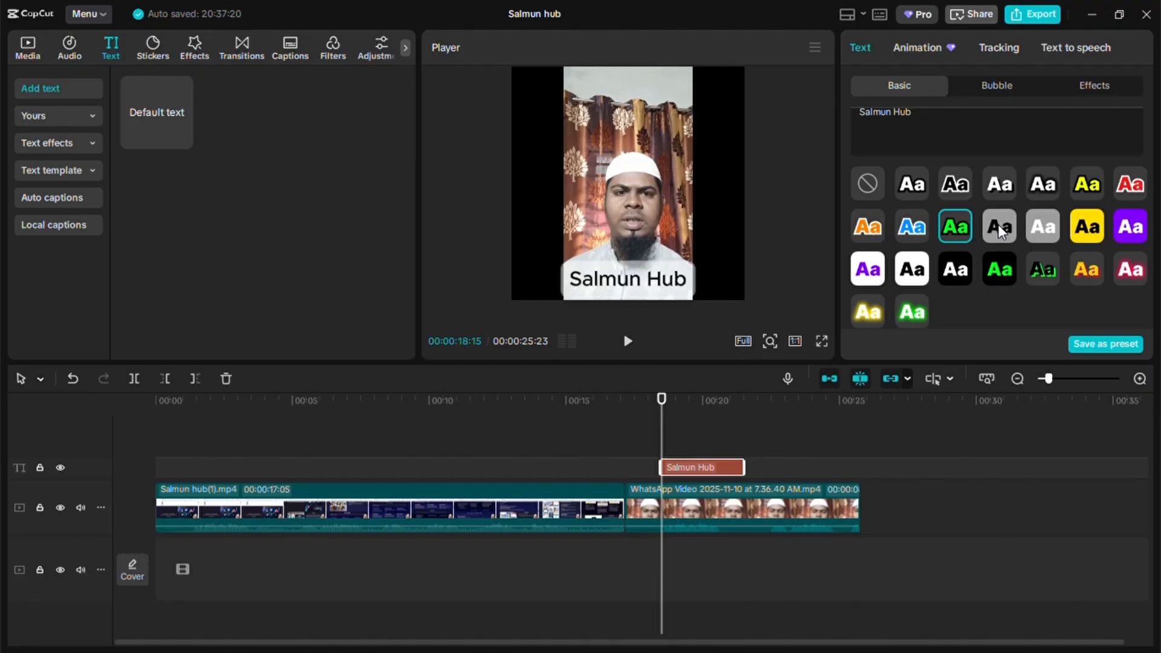
click(1087, 230)
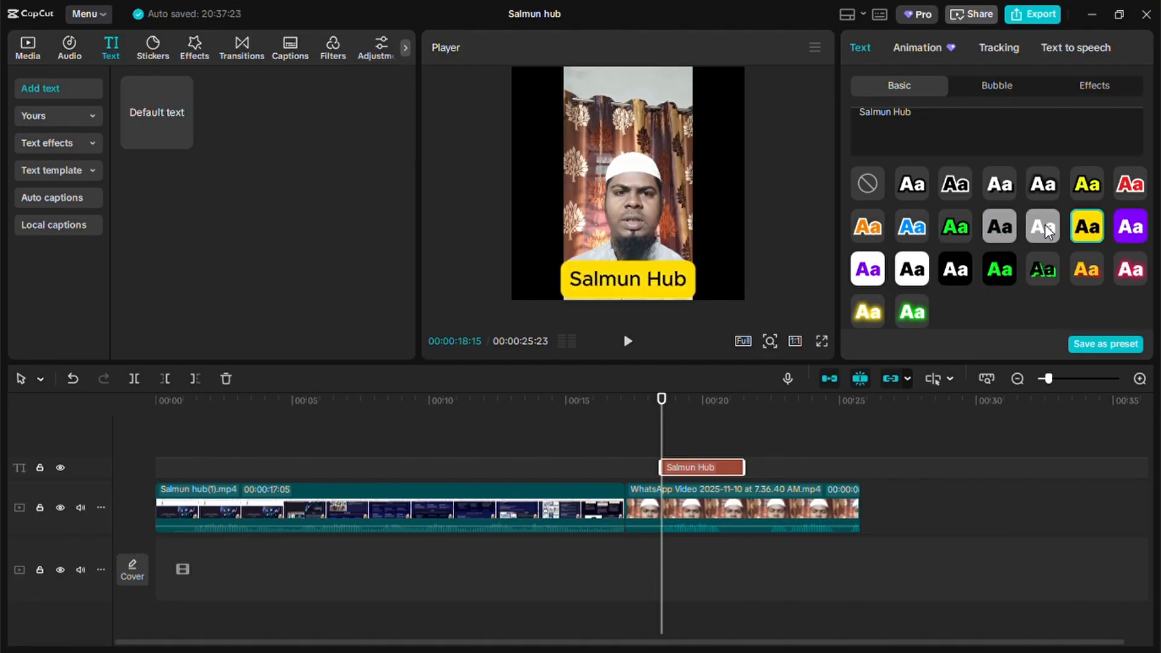
click(885, 227)
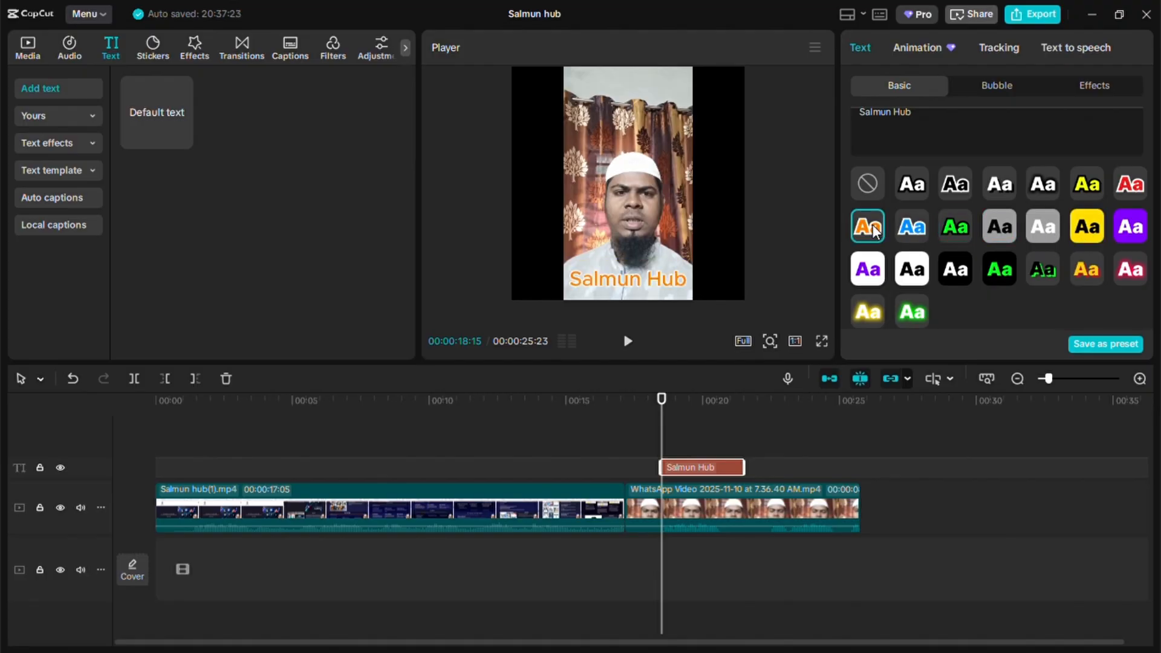
- Try the white preset styles and apply the black lettering with white outline preset to the Salmun Hub text
scroll(1050, 224, up, 1)
click(1038, 244)
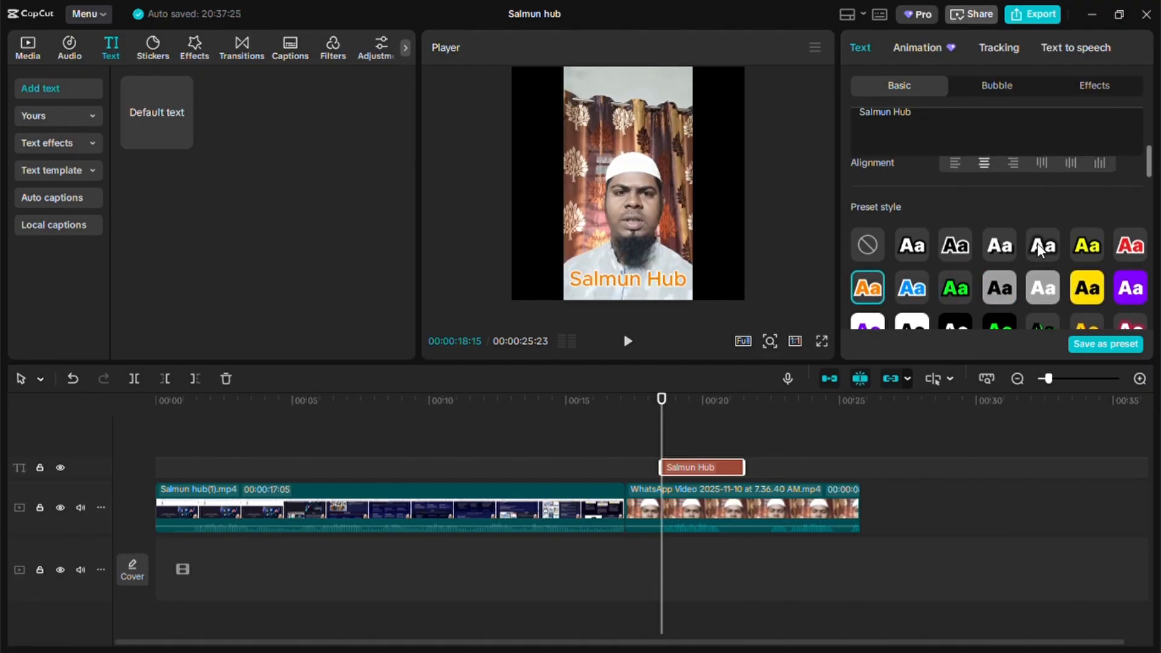
click(999, 248)
click(963, 249)
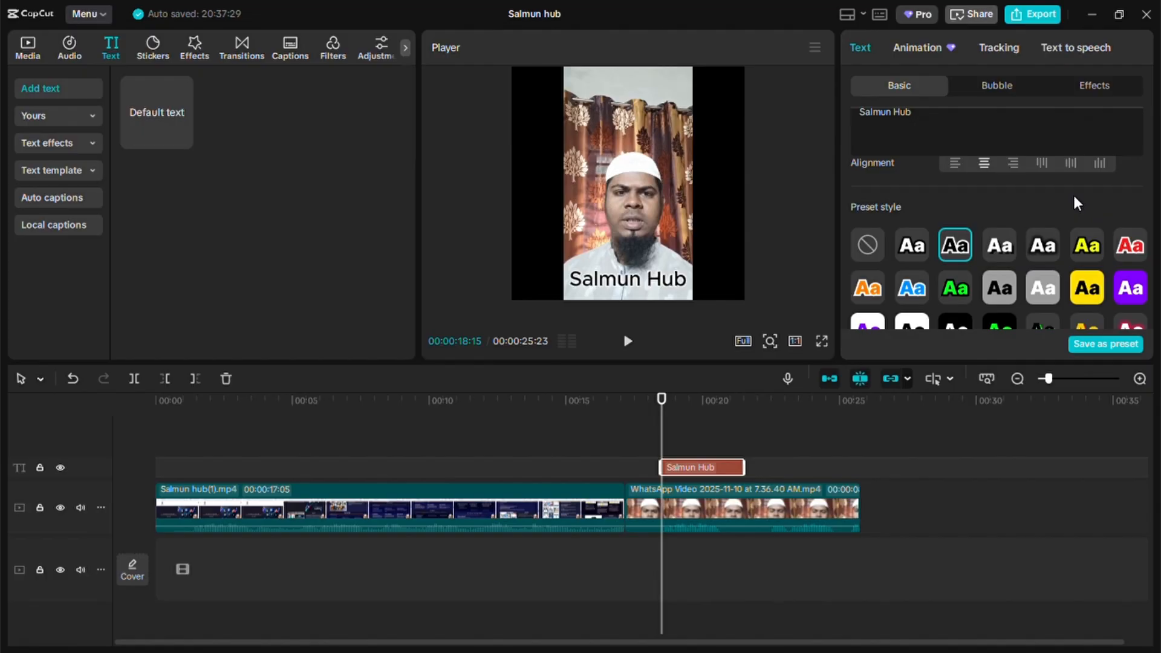
- Reduce the Salmun Hub text's font size to 13
scroll(986, 203, up, 4)
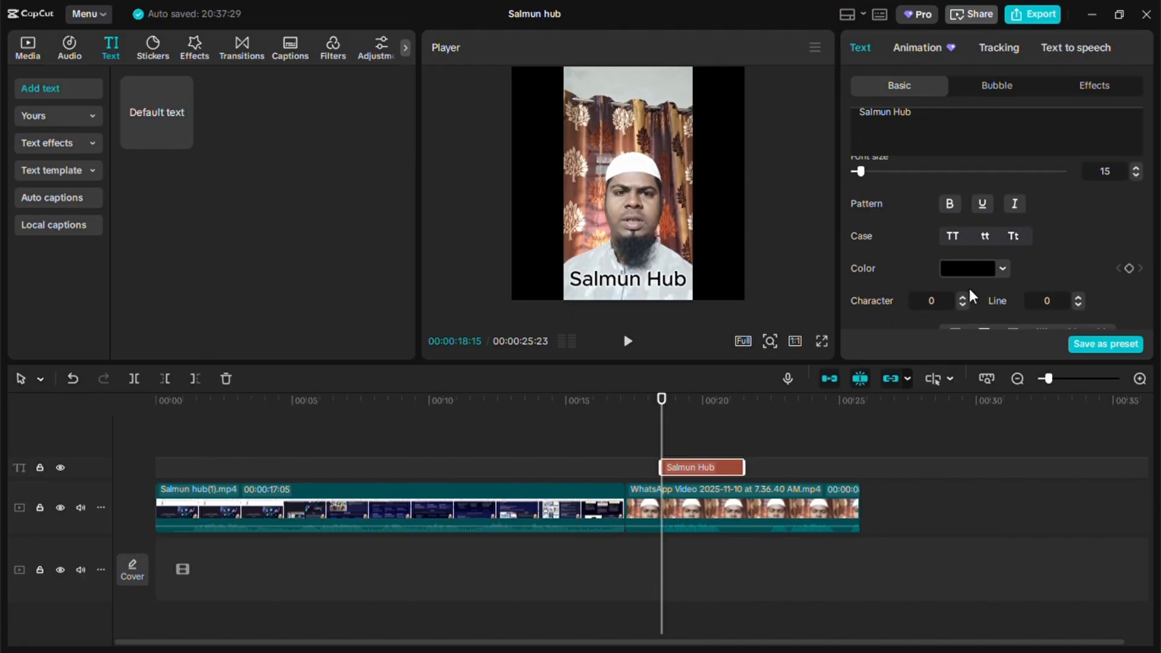
scroll(1073, 251, up, 2)
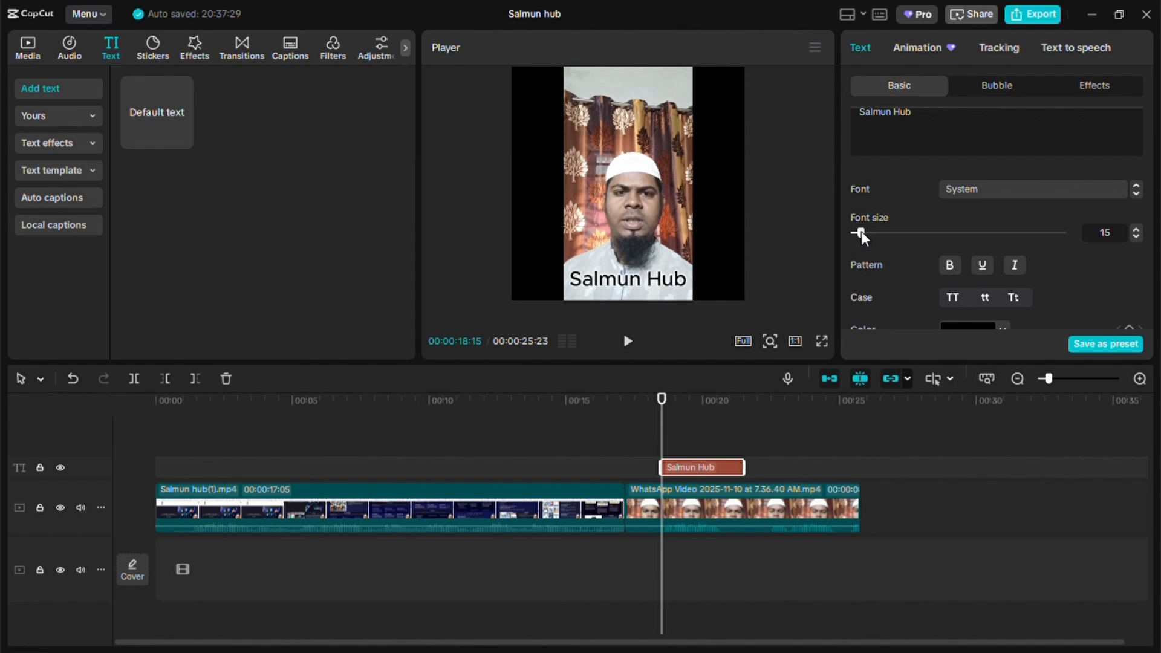
mouse_move(862, 232)
mouse_down()
mouse_move(880, 232)
mouse_move(861, 232)
mouse_up()
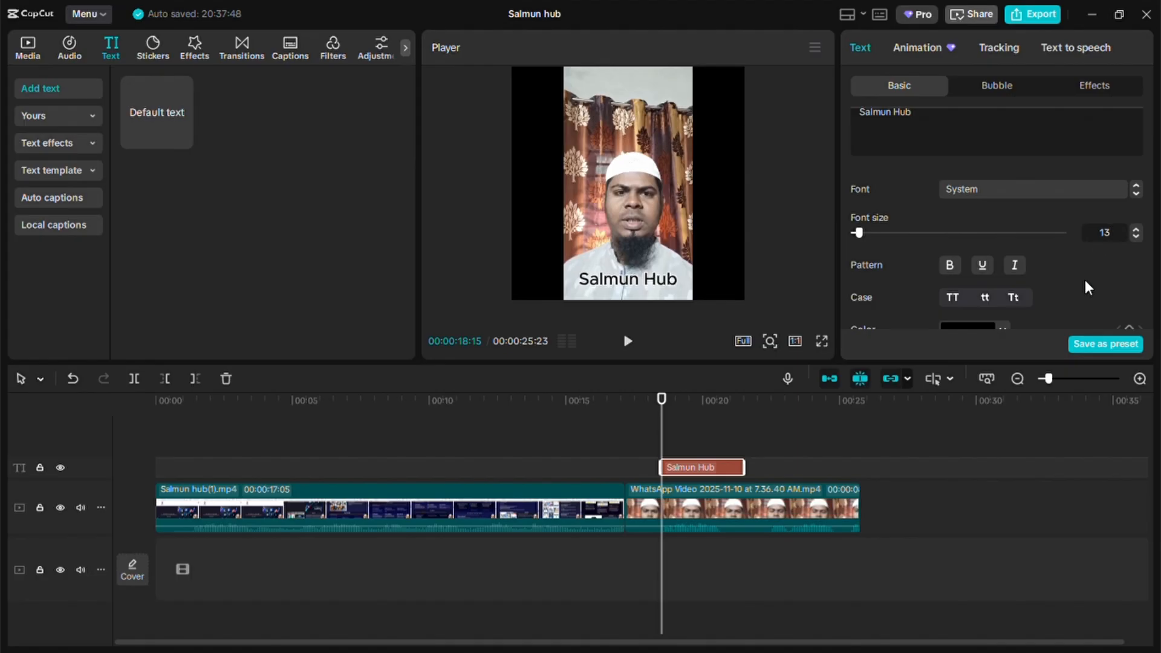
- Look through the Salmun Hub text's basic settings, including alignment, preset styles, transform, opacity, stroke and background
scroll(1085, 280, up, 1)
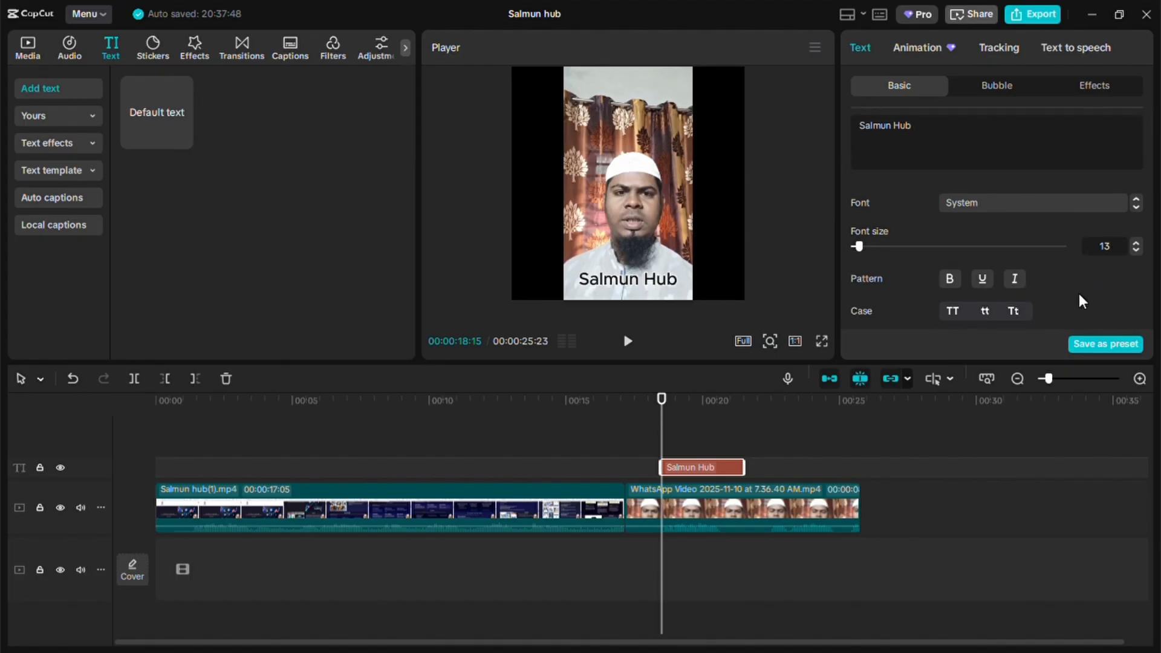
scroll(1079, 293, down, 3)
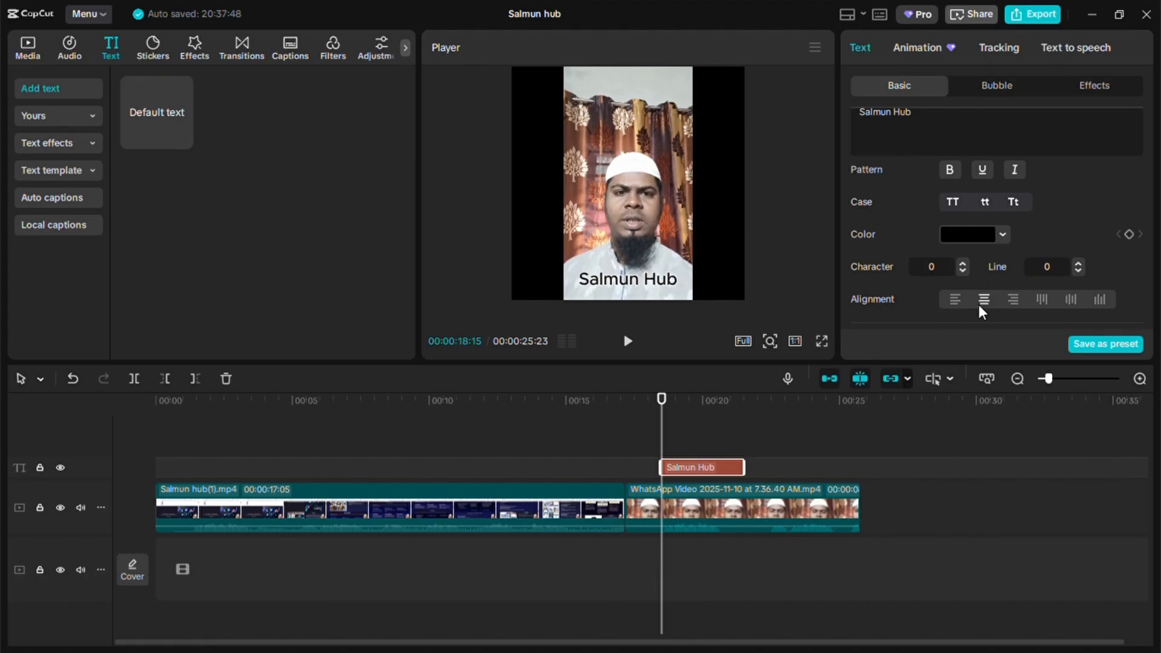
scroll(982, 305, down, 3)
scroll(1054, 230, down, 3)
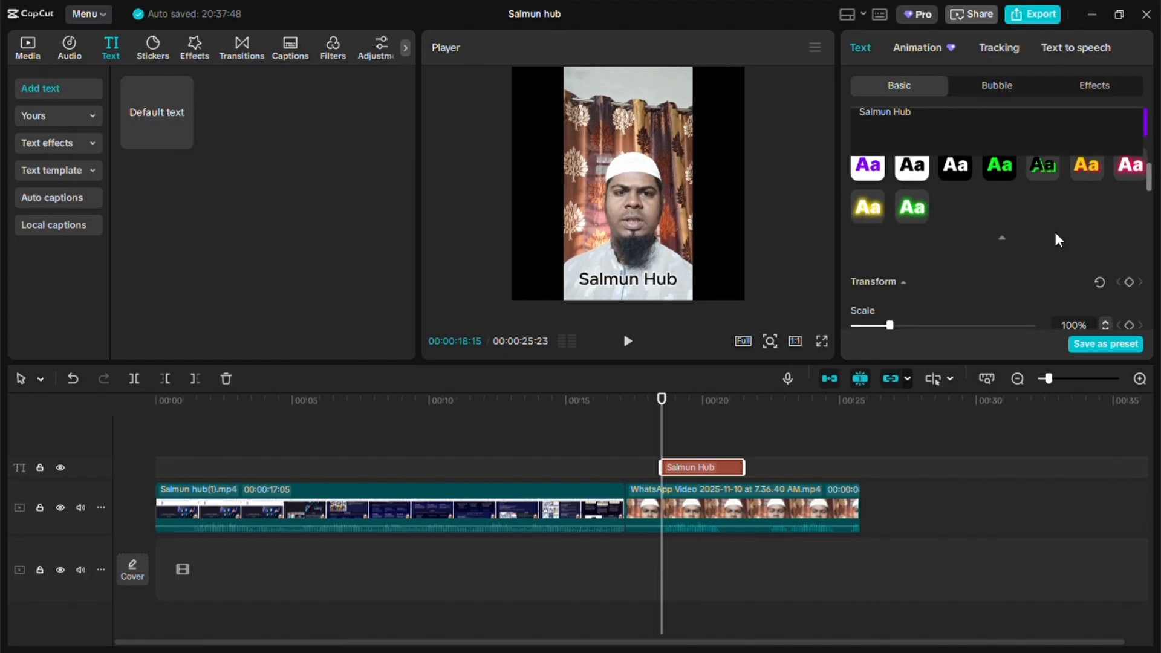
scroll(1054, 235, down, 3)
scroll(910, 269, down, 1)
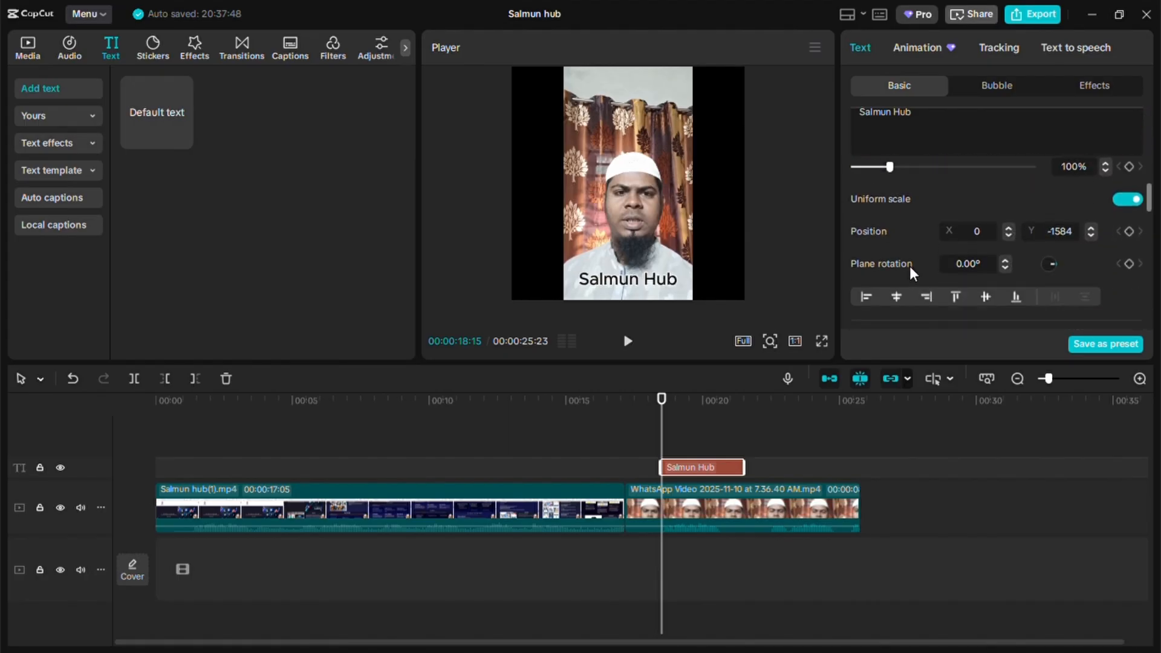
scroll(914, 269, down, 2)
scroll(988, 278, down, 3)
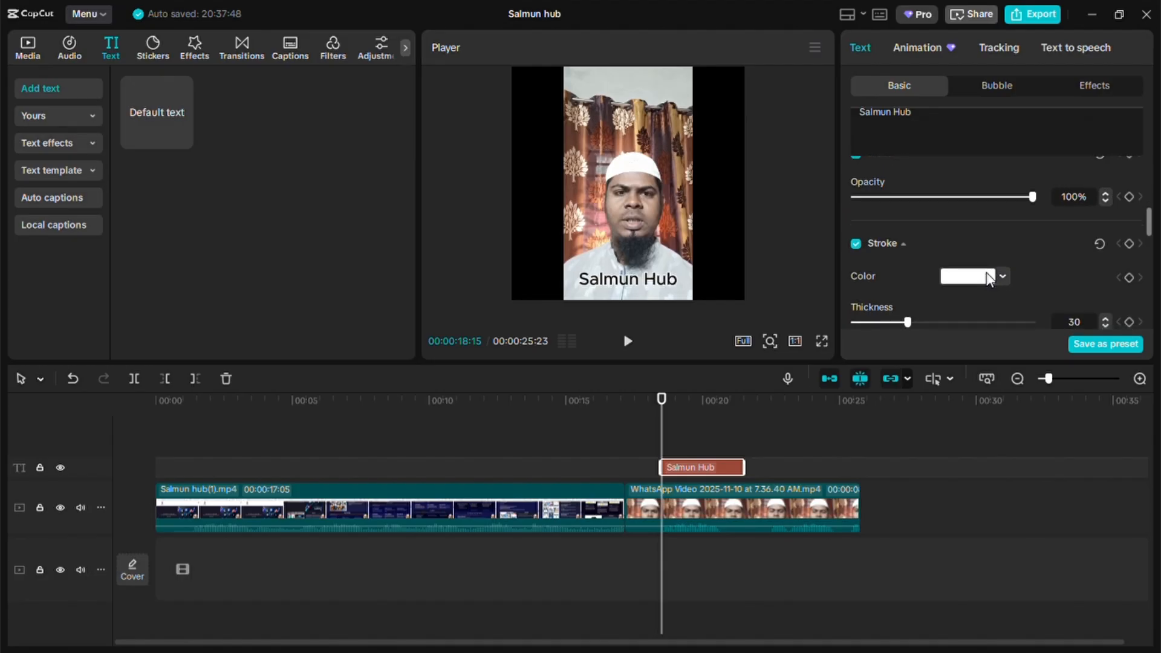
mouse_move(1032, 192)
mouse_down()
mouse_move(1002, 194)
mouse_move(1036, 198)
mouse_up()
scroll(1051, 275, down, 2)
scroll(1032, 280, down, 3)
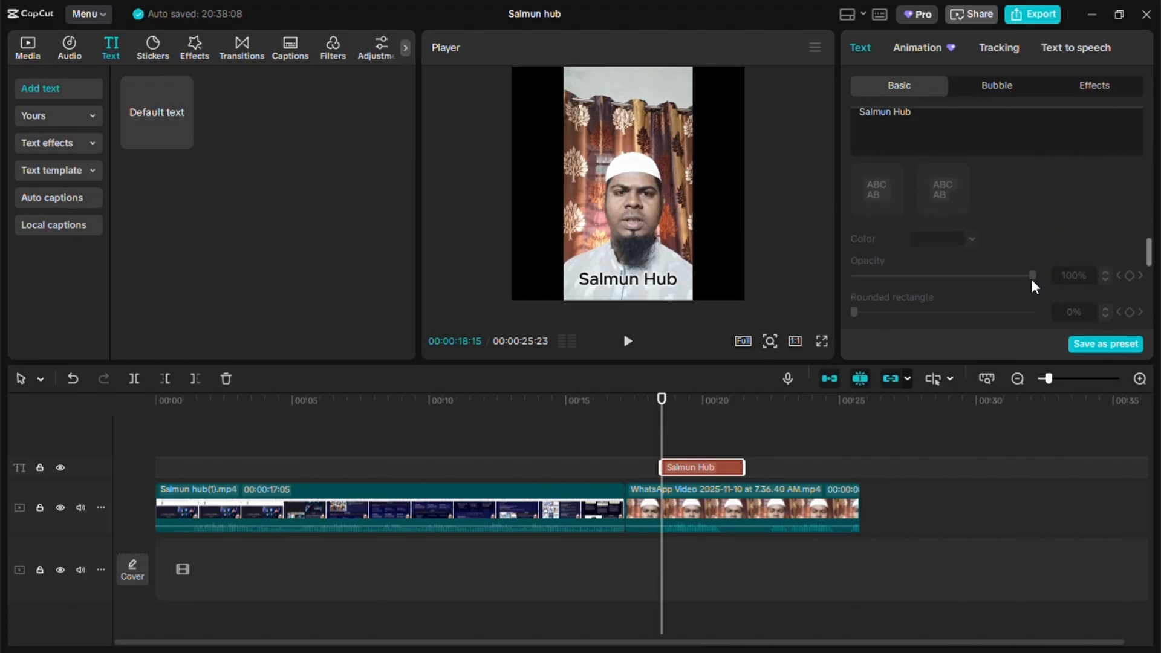
scroll(1031, 278, up, 5)
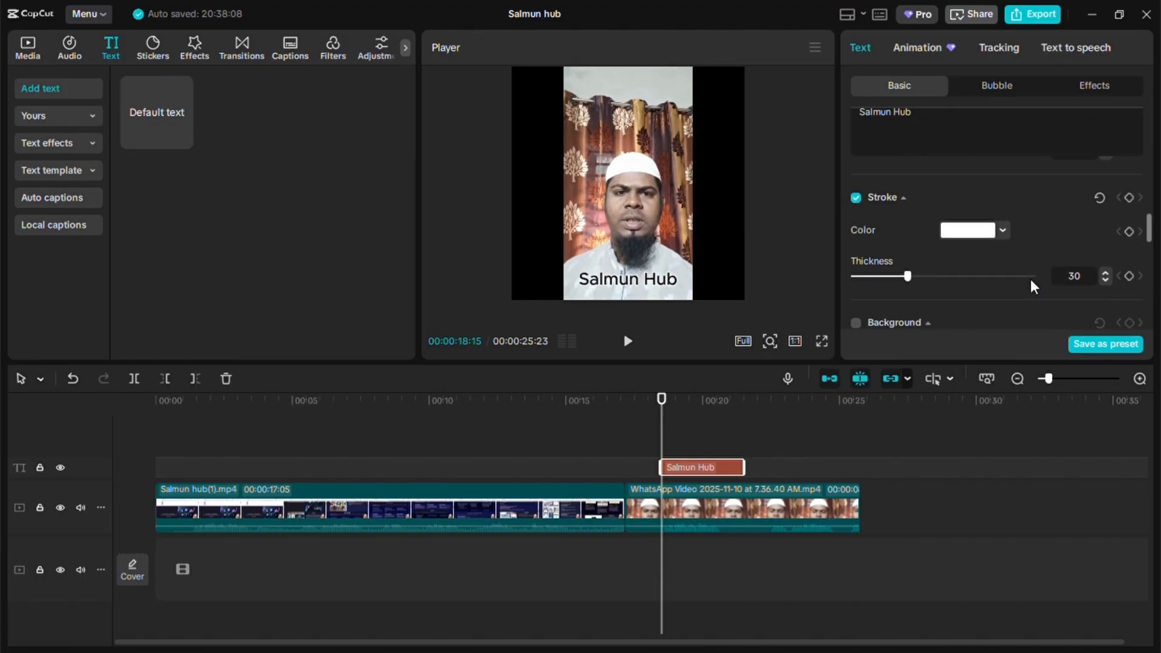
scroll(1032, 281, up, 3)
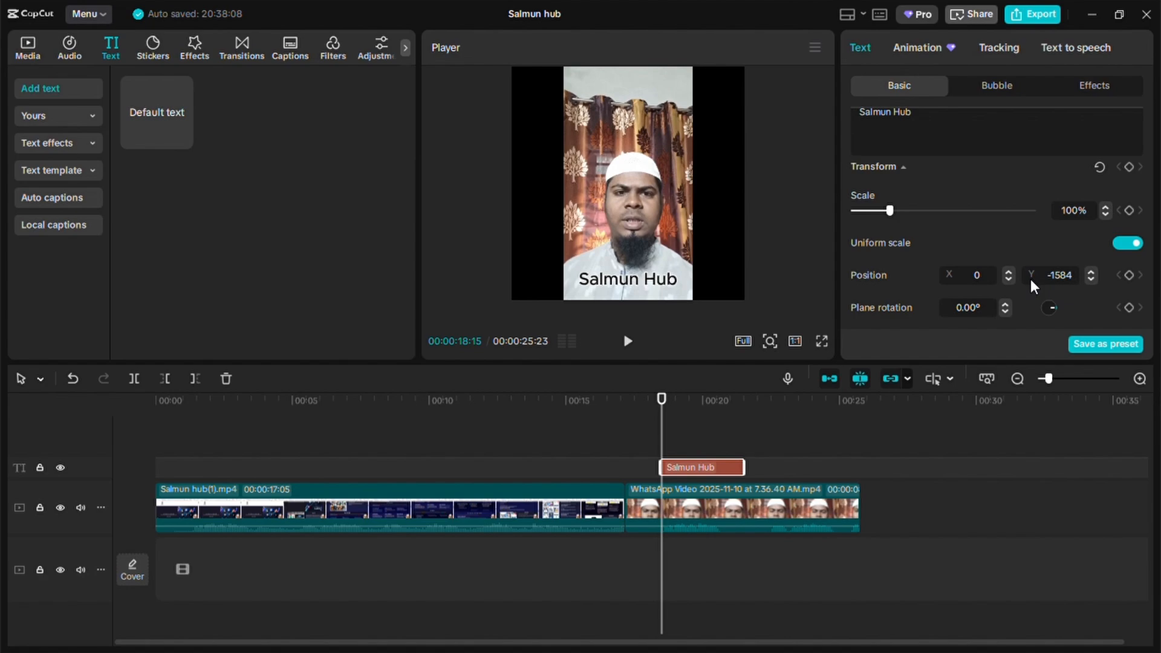
- Apply the Firew...Comet entrance animation to the Salmun Hub text and play it back from 00:00:18:15
click(911, 49)
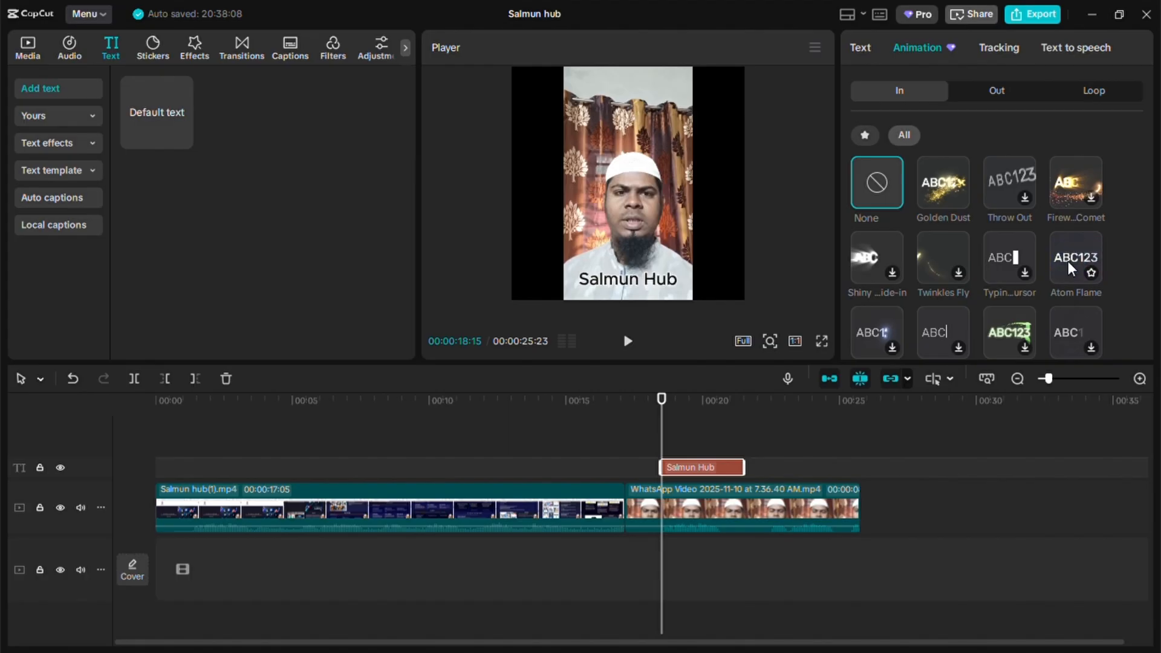
click(1075, 185)
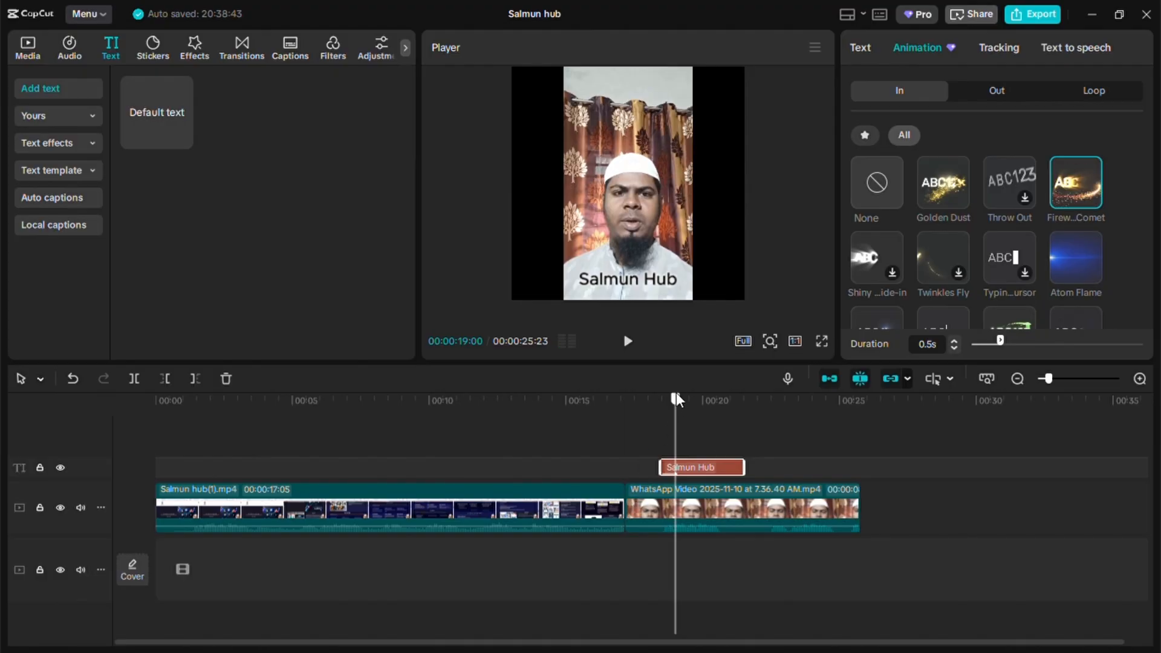
drag(676, 394, 661, 399)
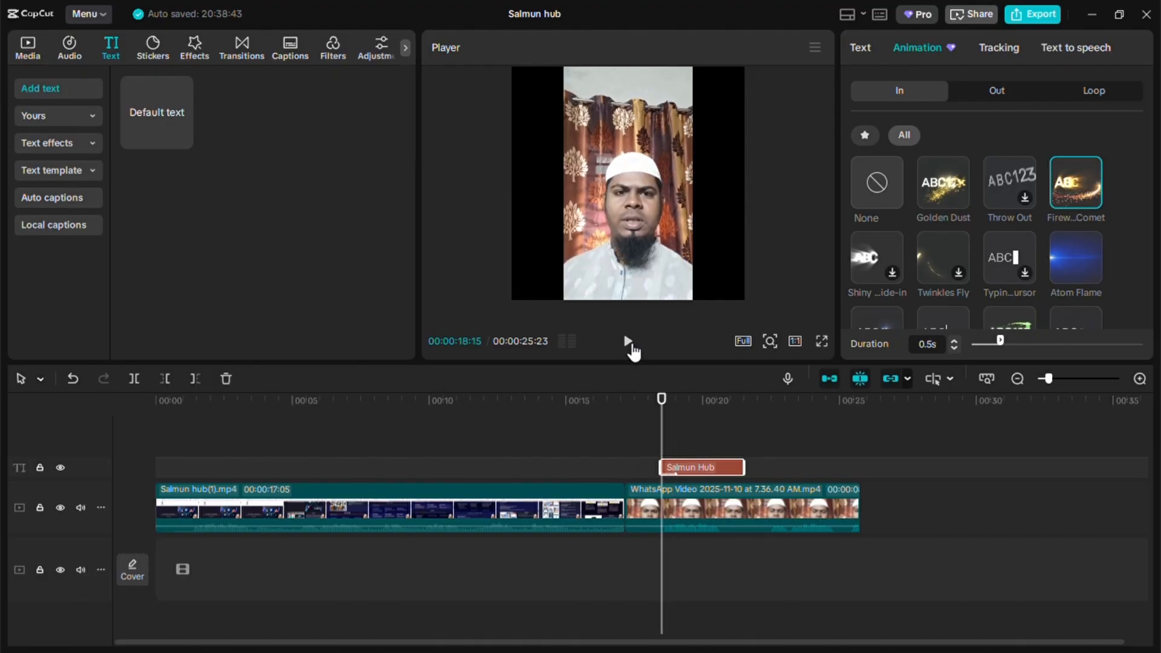
click(628, 341)
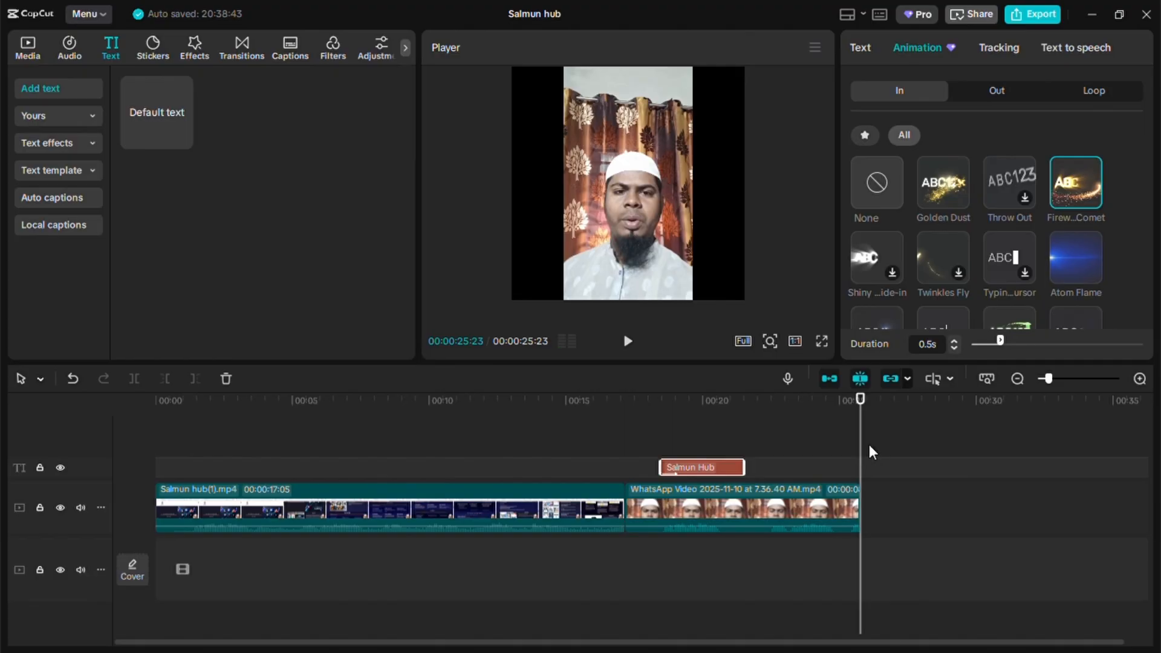
drag(861, 453, 667, 452)
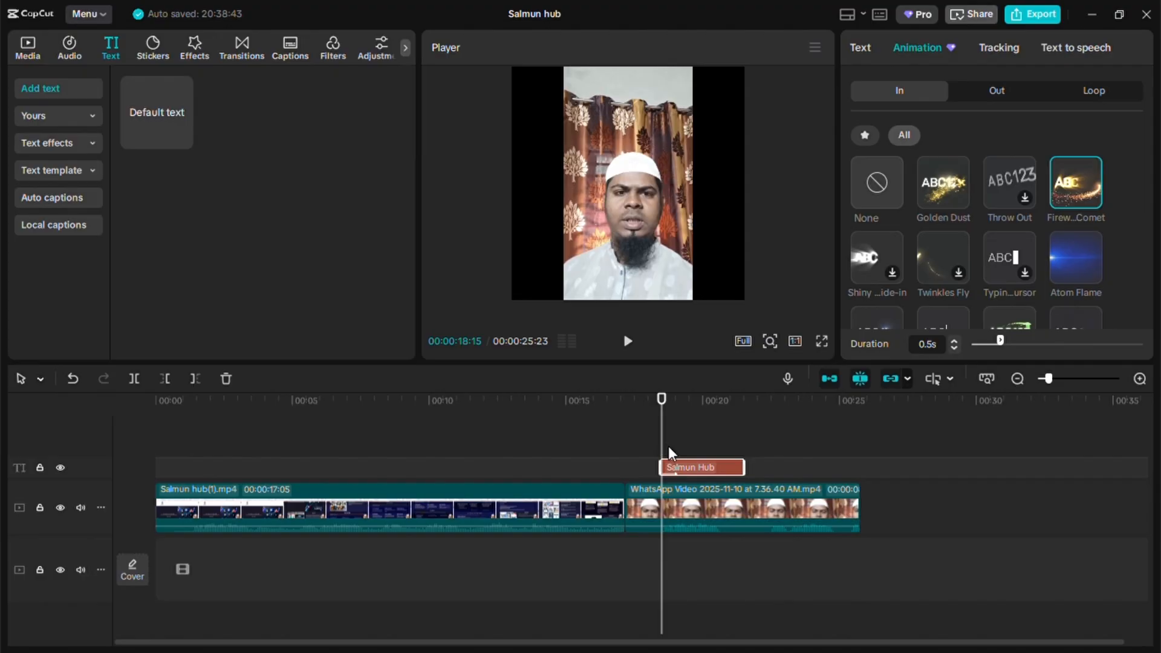
click(630, 345)
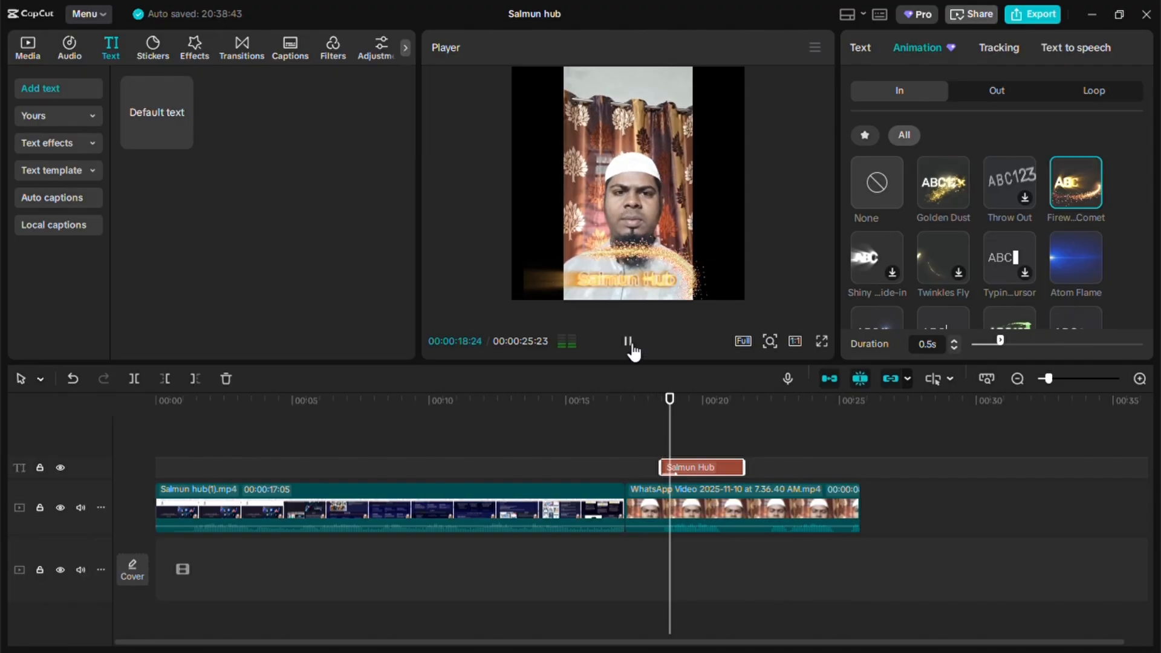
click(630, 343)
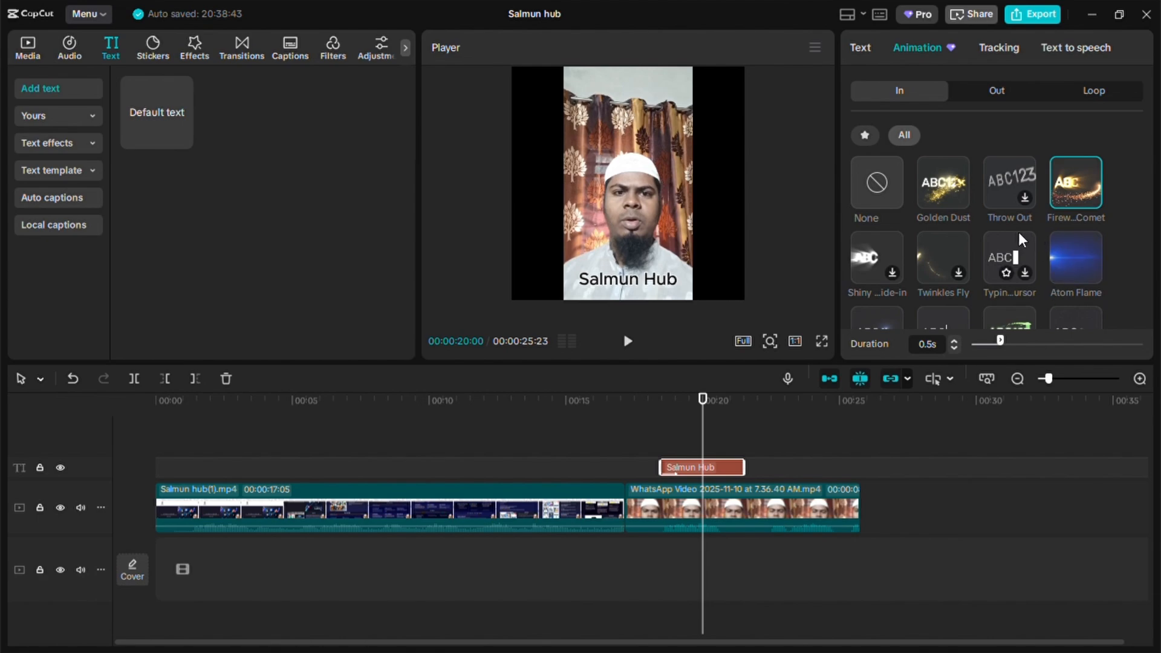
- Browse the available entrance animations for the Salmun Hub text
scroll(996, 237, down, 3)
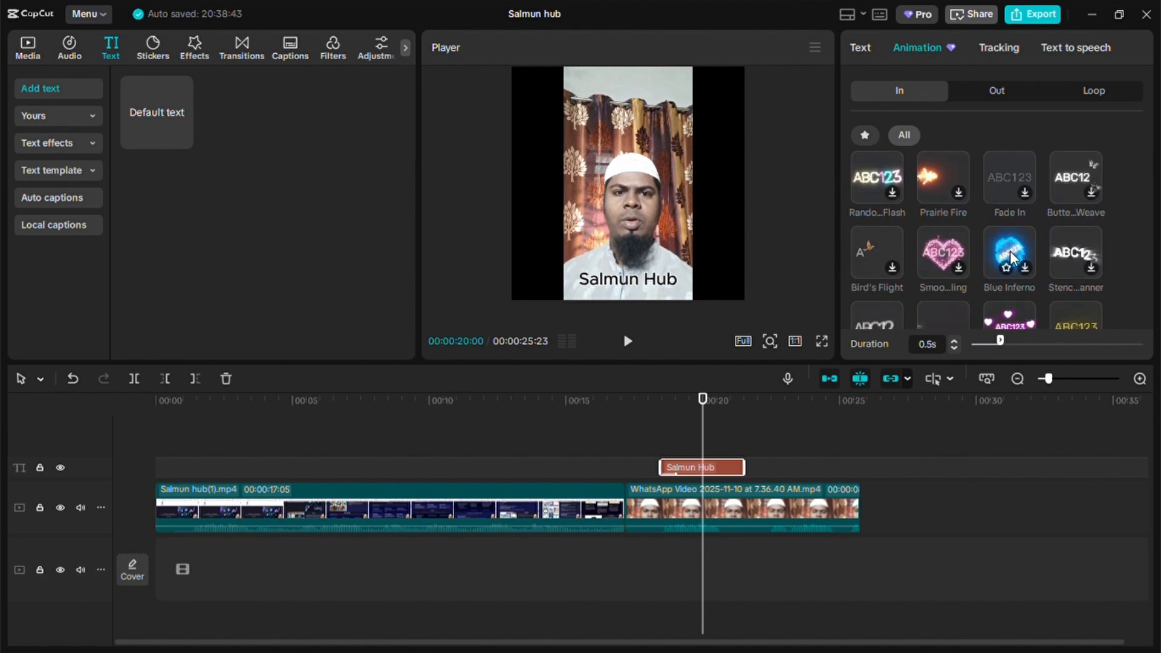
scroll(996, 263, down, 2)
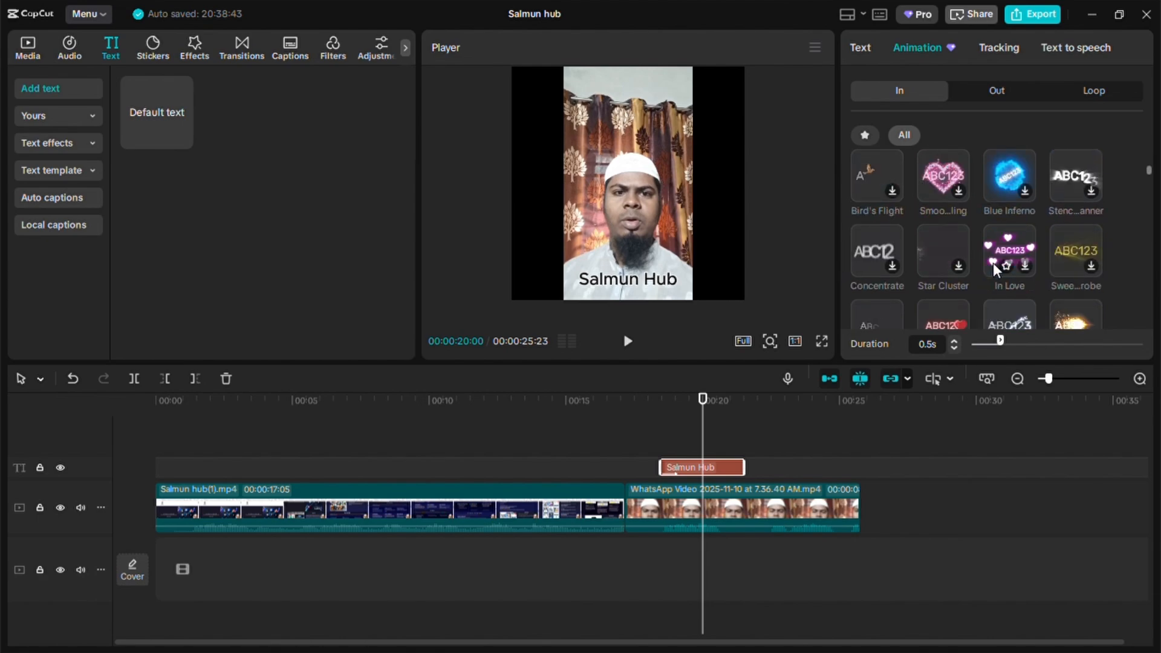
scroll(994, 264, down, 3)
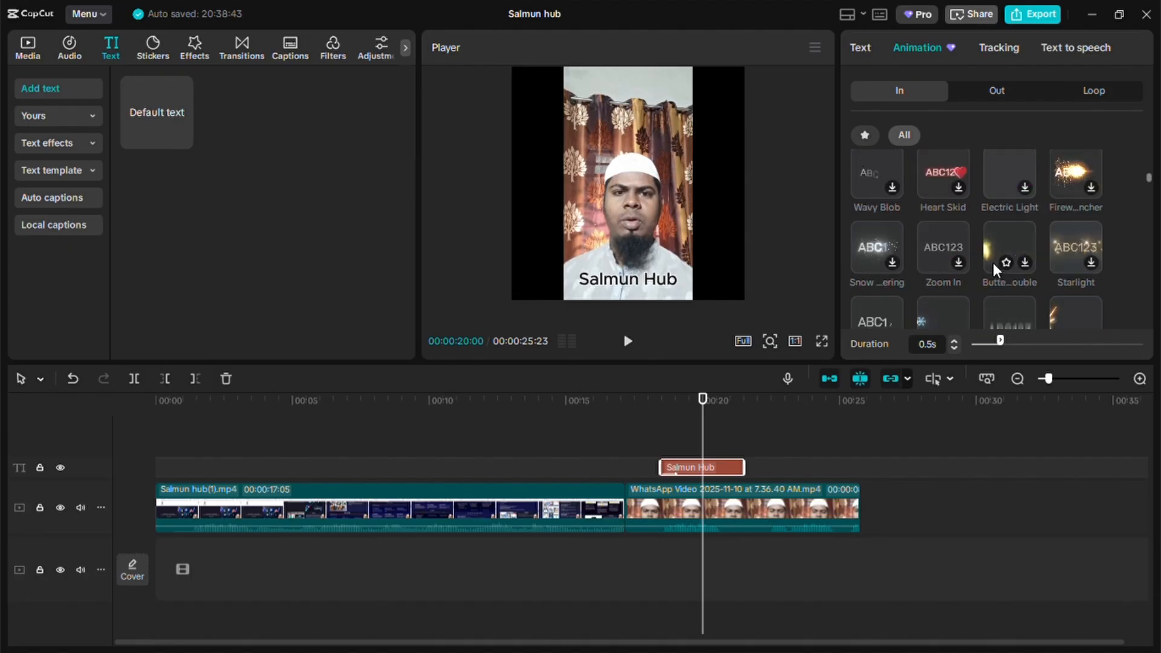
scroll(994, 263, up, 4)
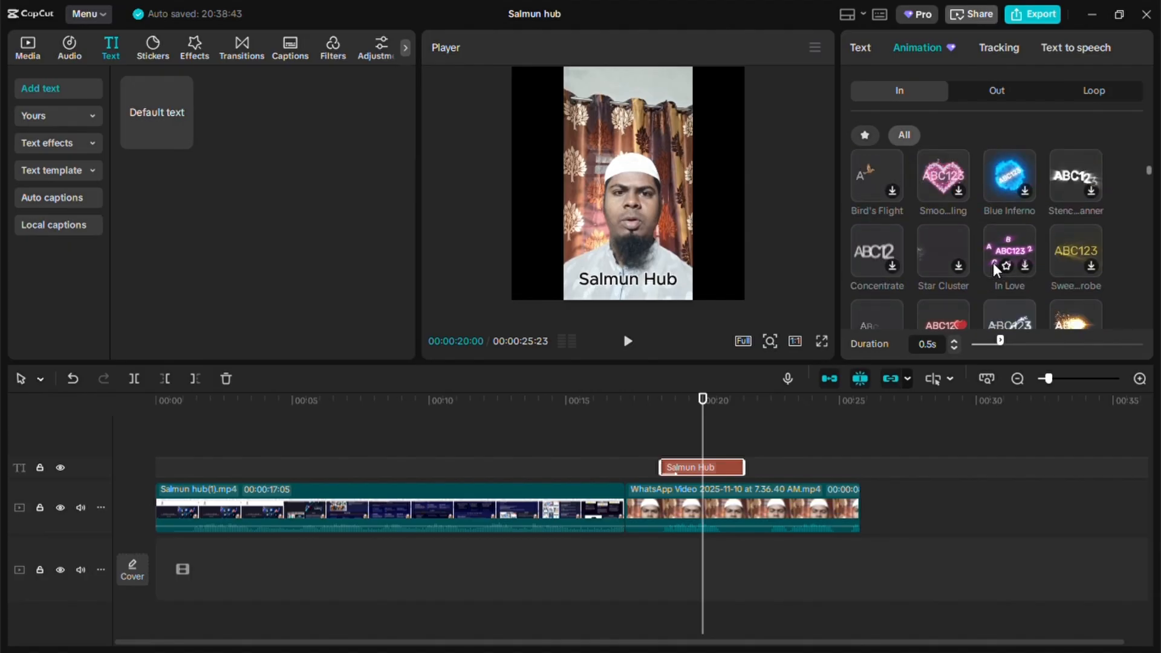
scroll(993, 263, up, 2)
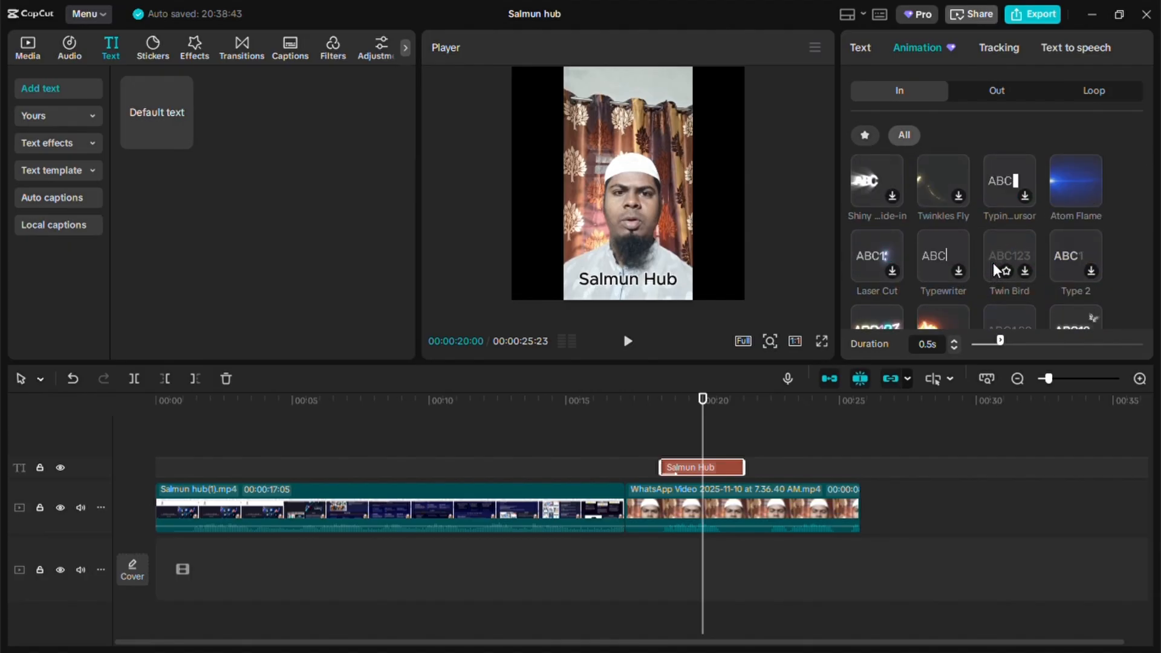
scroll(953, 274, up, 1)
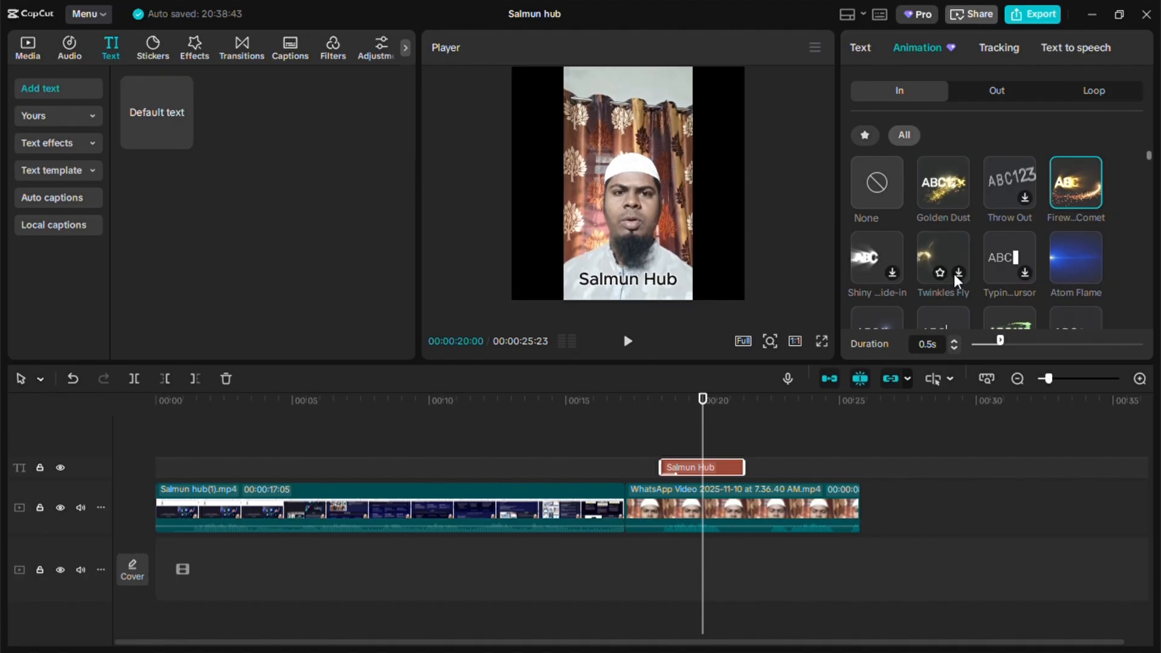
scroll(970, 251, down, 2)
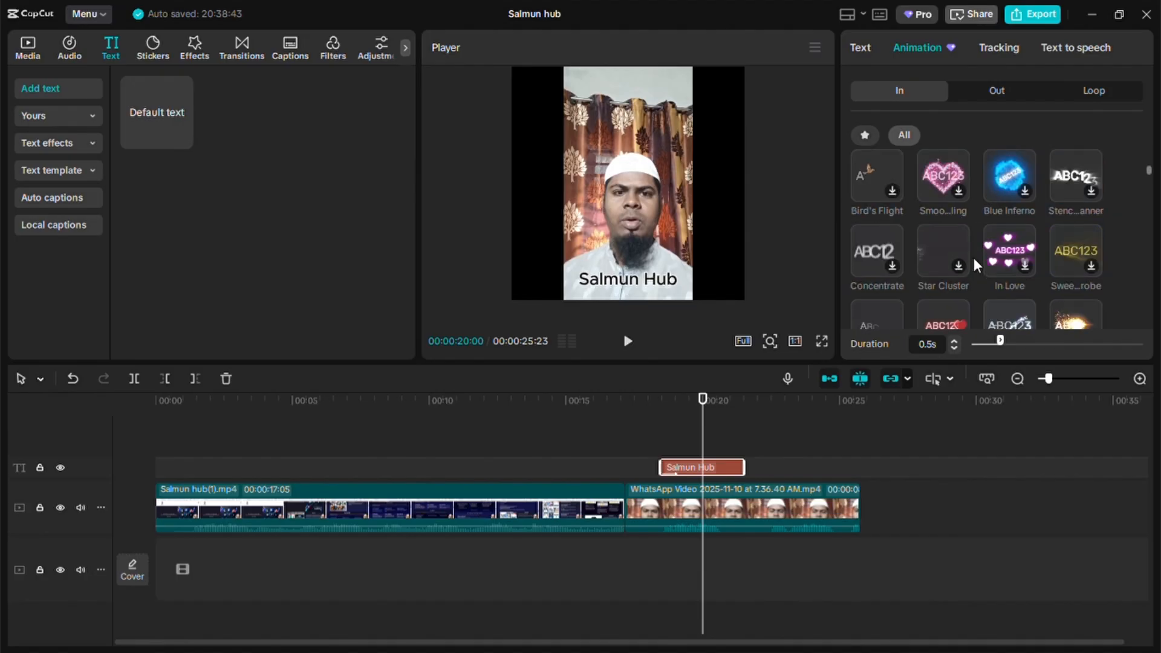